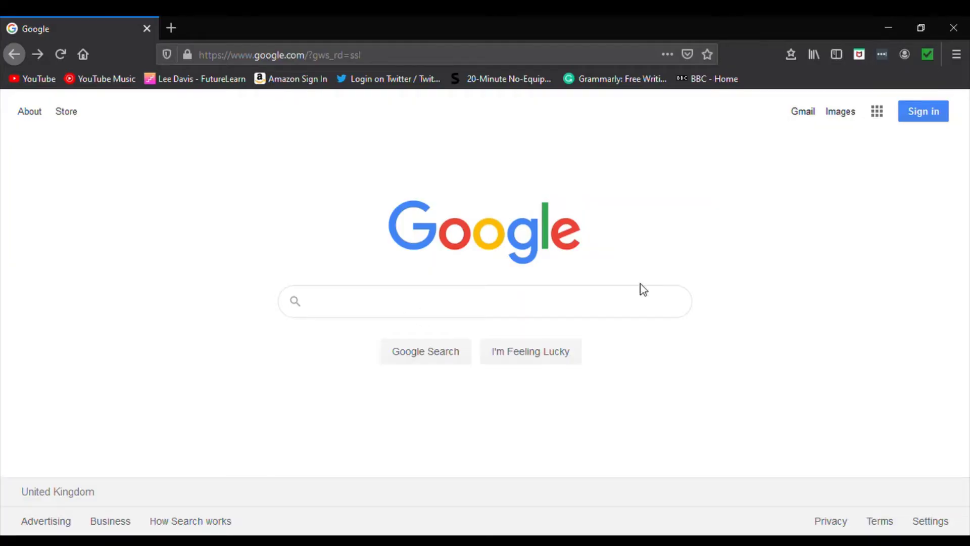
- Search Google for 'windows' and scroll down the results to the Docker Hub and Express articles
{"action": "left_click", "coordinate": [443, 302]}
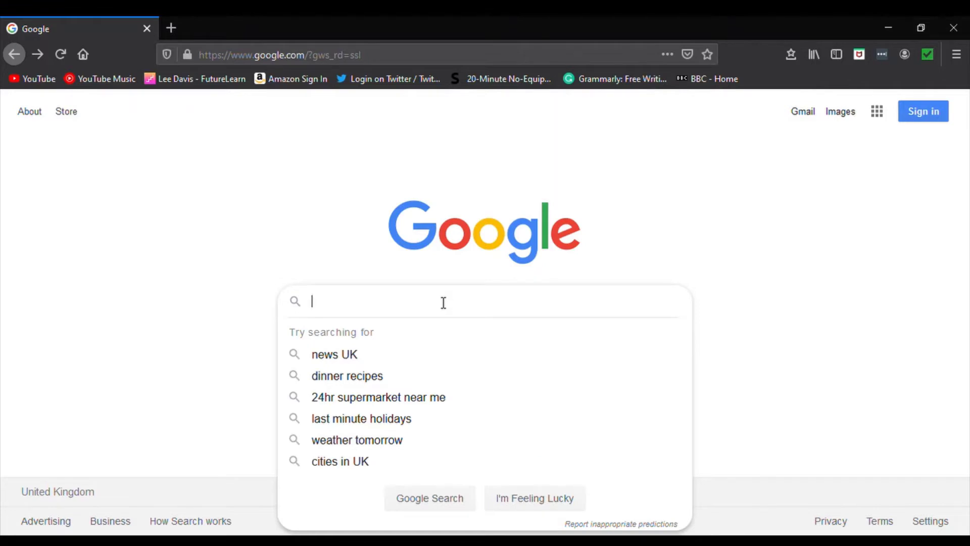
{"action": "type", "text": "win"}
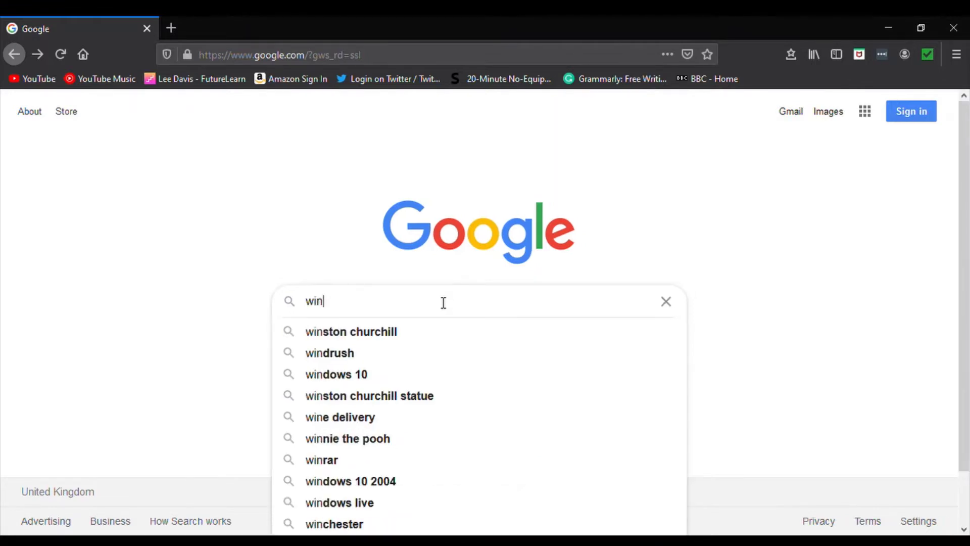
{"action": "type", "text": "dows"}
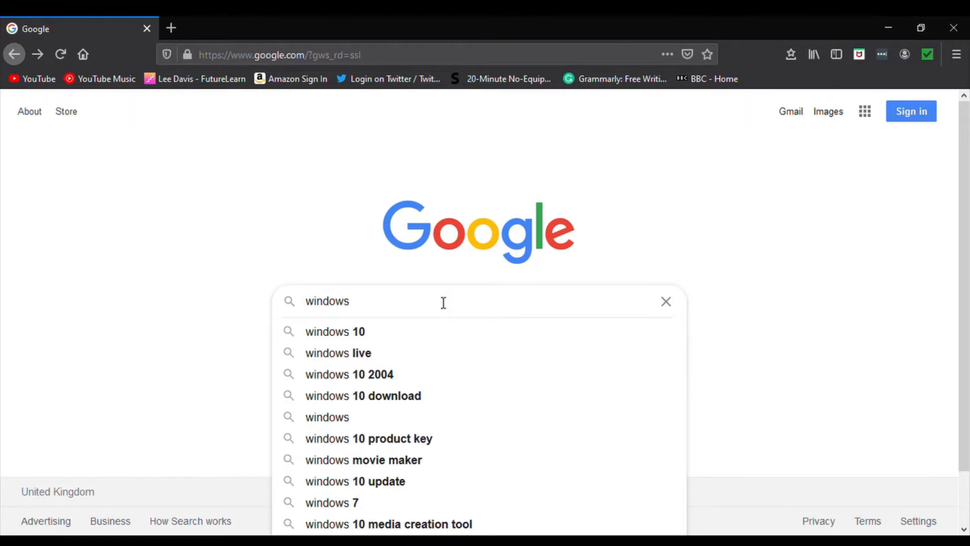
{"action": "key", "text": "Return"}
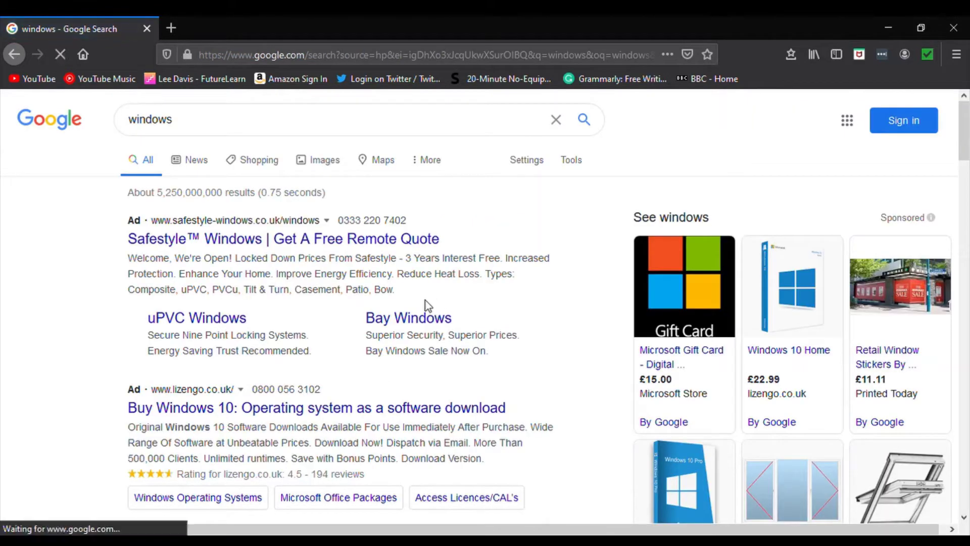
{"action": "scroll", "coordinate": [71, 322], "scroll_direction": "down", "scroll_amount": 2}
{"action": "scroll", "coordinate": [69, 318], "scroll_direction": "down", "scroll_amount": 2}
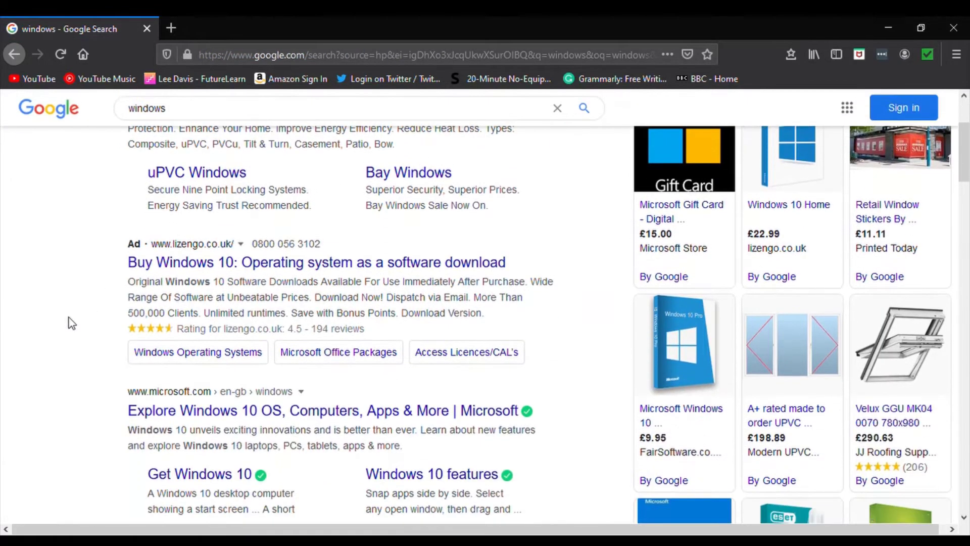
{"action": "scroll", "coordinate": [86, 299], "scroll_direction": "down", "scroll_amount": 3}
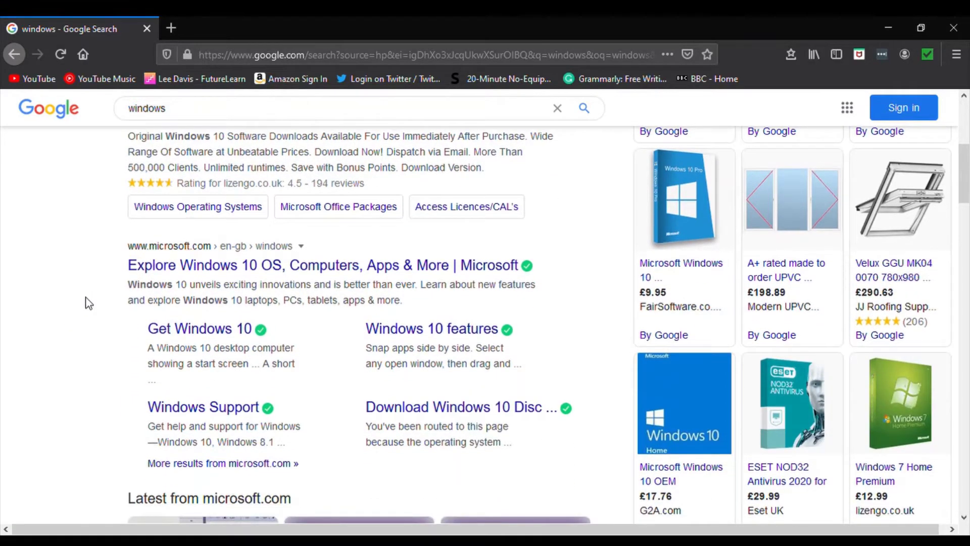
{"action": "scroll", "coordinate": [86, 300], "scroll_direction": "down", "scroll_amount": 7}
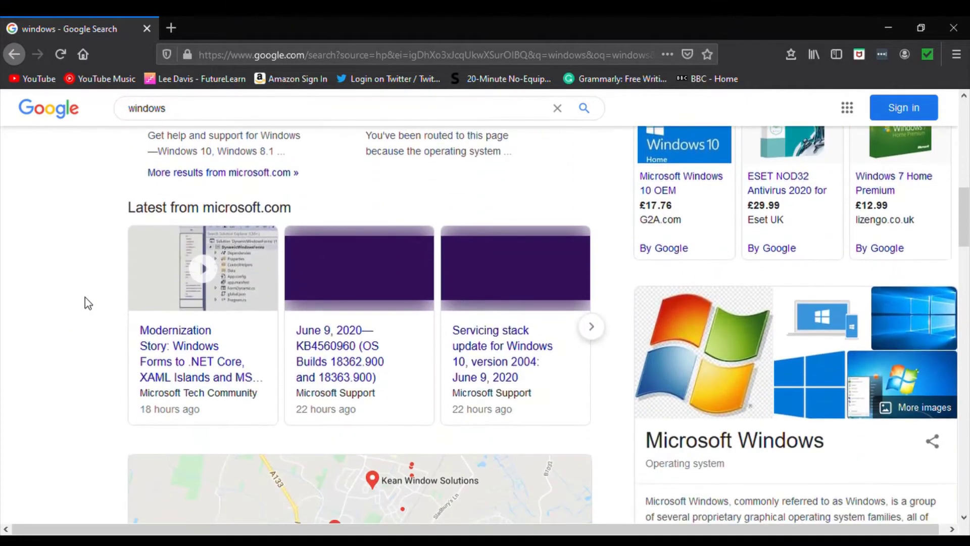
{"action": "scroll", "coordinate": [87, 303], "scroll_direction": "down", "scroll_amount": 8}
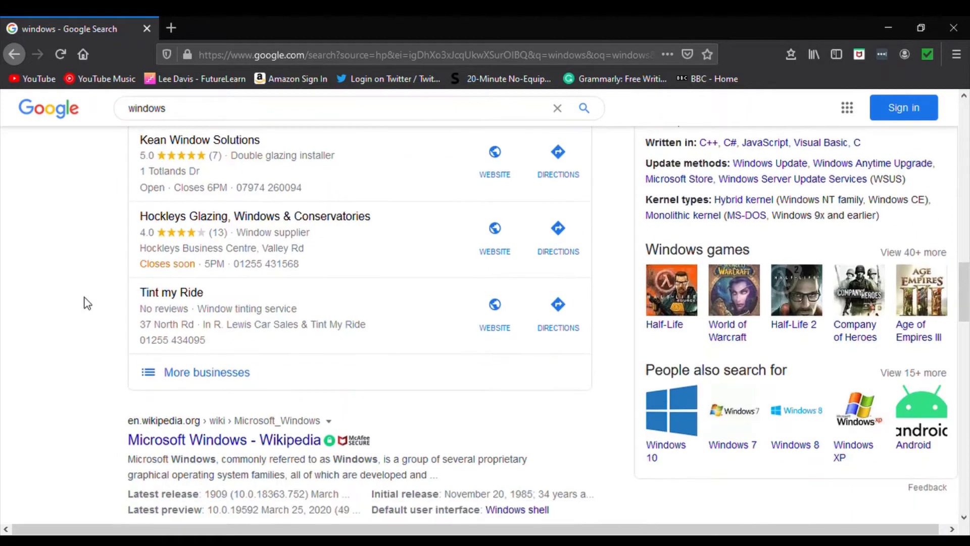
{"action": "scroll", "coordinate": [87, 303], "scroll_direction": "down", "scroll_amount": 4}
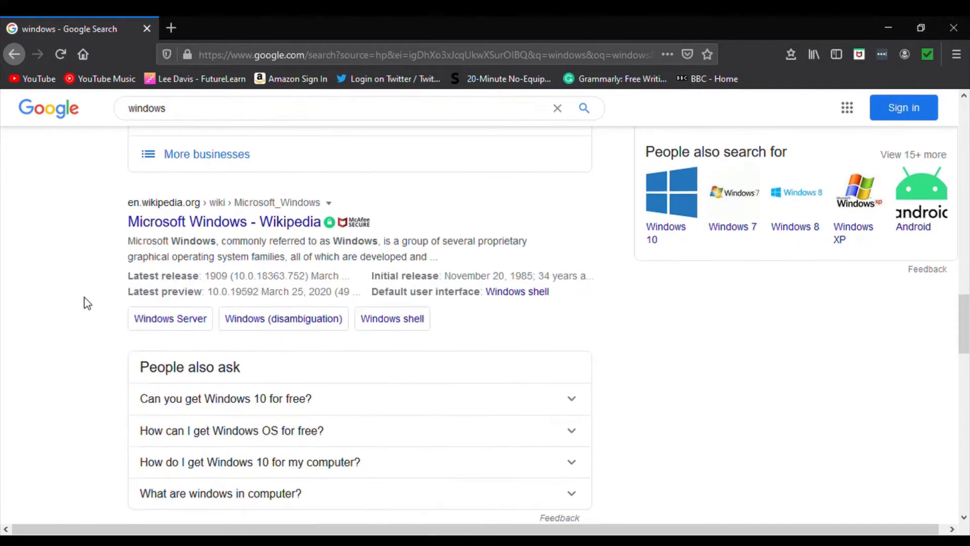
{"action": "scroll", "coordinate": [87, 303], "scroll_direction": "down", "scroll_amount": 5}
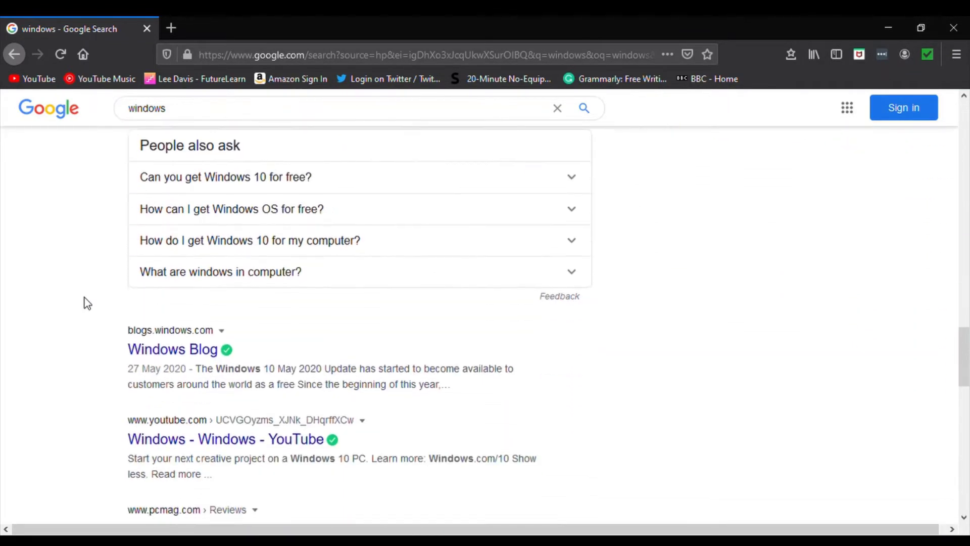
{"action": "scroll", "coordinate": [87, 304], "scroll_direction": "down", "scroll_amount": 4}
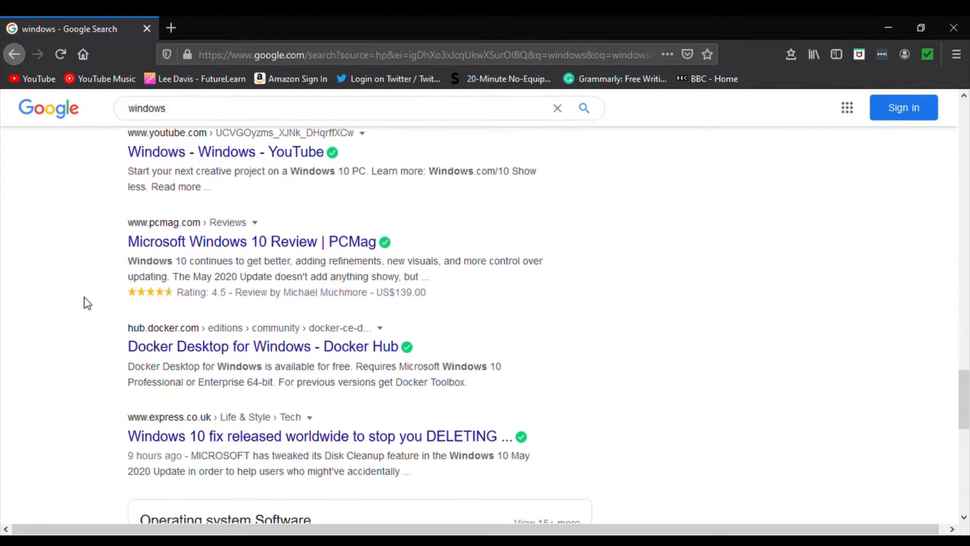
- Search 'windows -microsoft' and scroll to the bottom of the window and glazing results
{"action": "left_click", "coordinate": [199, 113]}
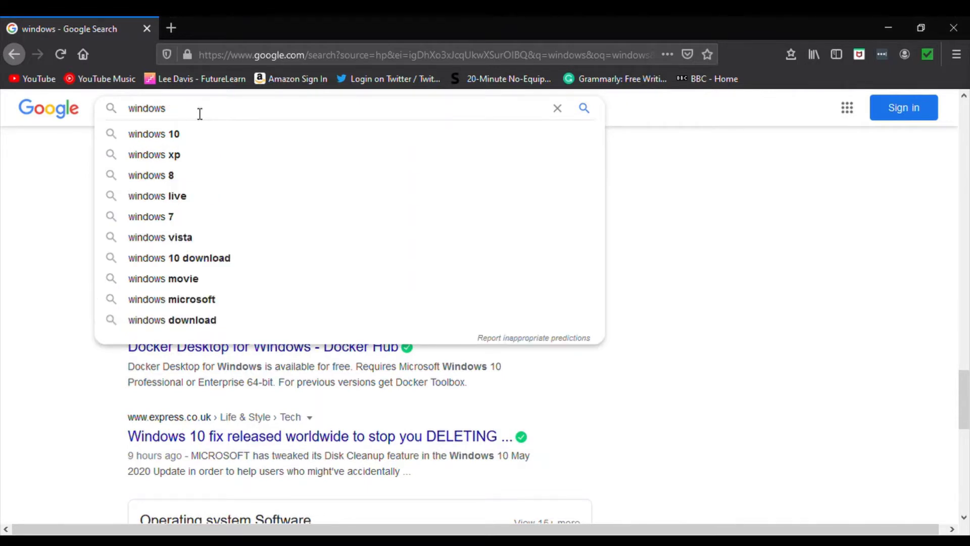
{"action": "type", "text": "-"}
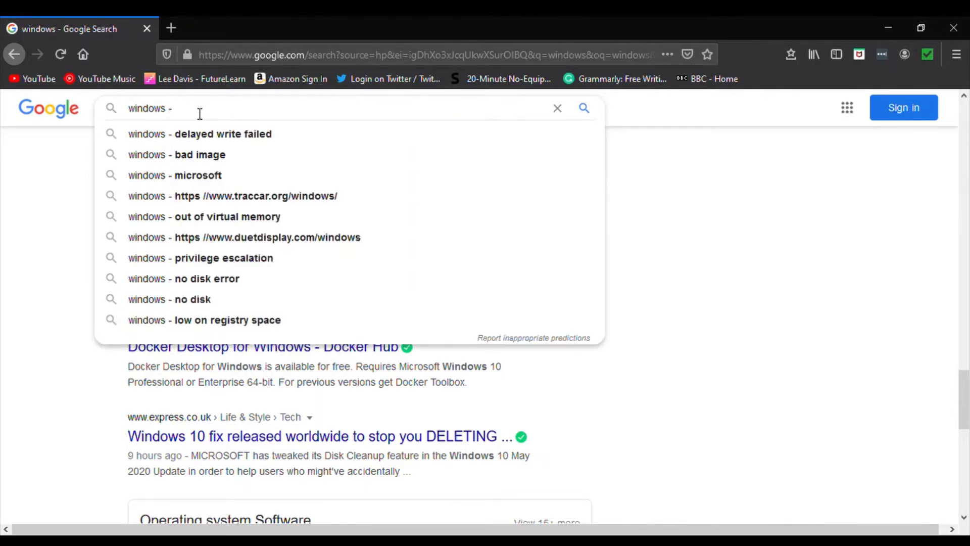
{"action": "type", "text": "mi"}
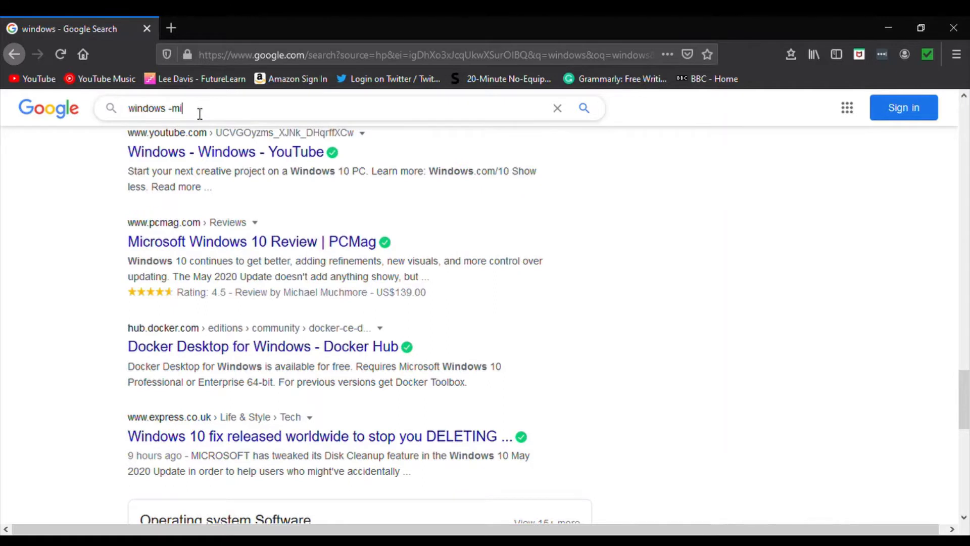
{"action": "type", "text": "crosoft"}
{"action": "key", "text": "Return"}
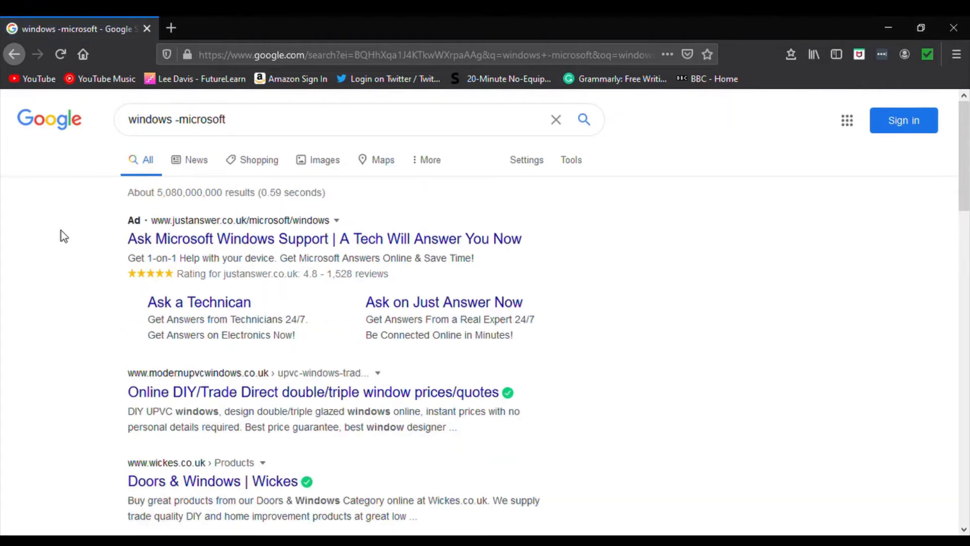
{"action": "scroll", "coordinate": [67, 318], "scroll_direction": "down", "scroll_amount": 3}
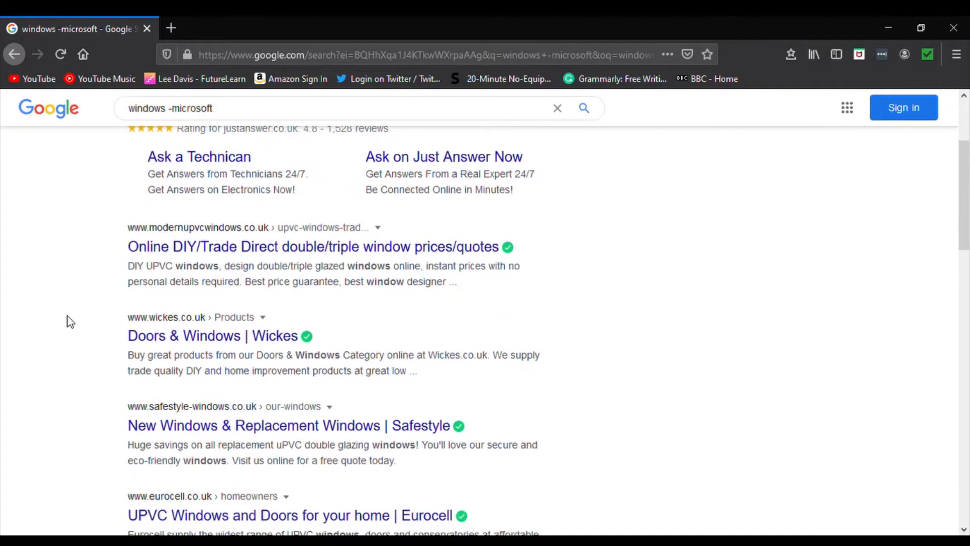
{"action": "scroll", "coordinate": [68, 316], "scroll_direction": "up", "scroll_amount": 3}
{"action": "scroll", "coordinate": [69, 317], "scroll_direction": "down", "scroll_amount": 4}
{"action": "scroll", "coordinate": [69, 316], "scroll_direction": "down", "scroll_amount": 2}
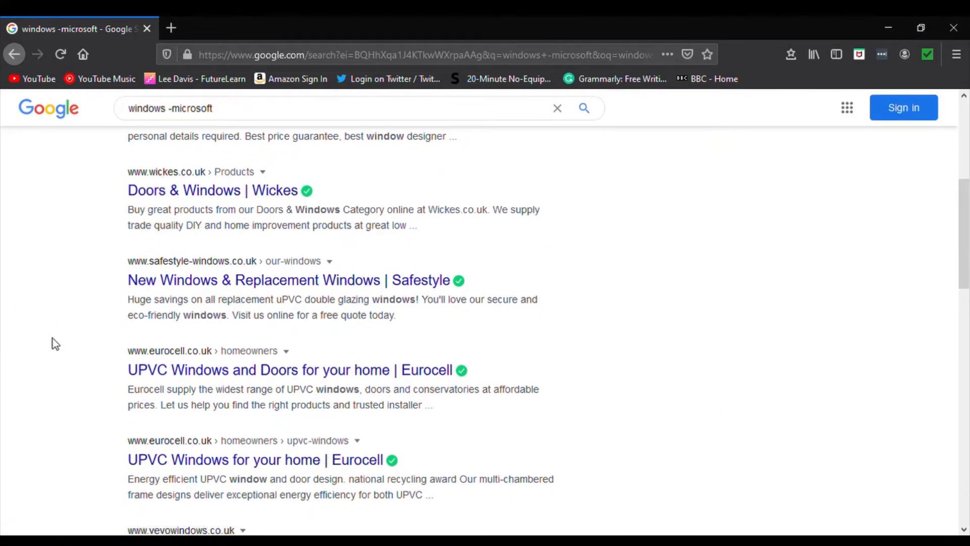
{"action": "scroll", "coordinate": [52, 339], "scroll_direction": "down", "scroll_amount": 1}
{"action": "scroll", "coordinate": [51, 336], "scroll_direction": "down", "scroll_amount": 12}
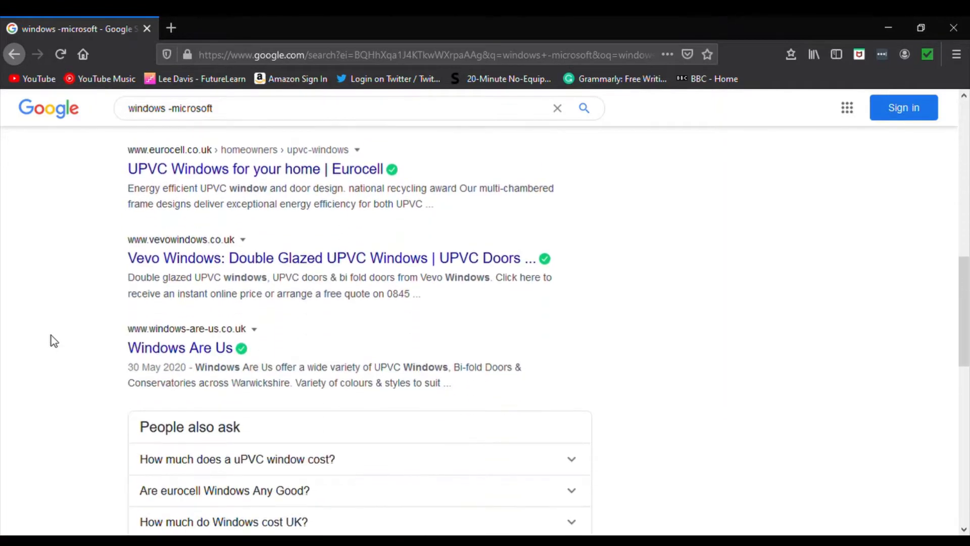
{"action": "scroll", "coordinate": [51, 335], "scroll_direction": "down", "scroll_amount": 10}
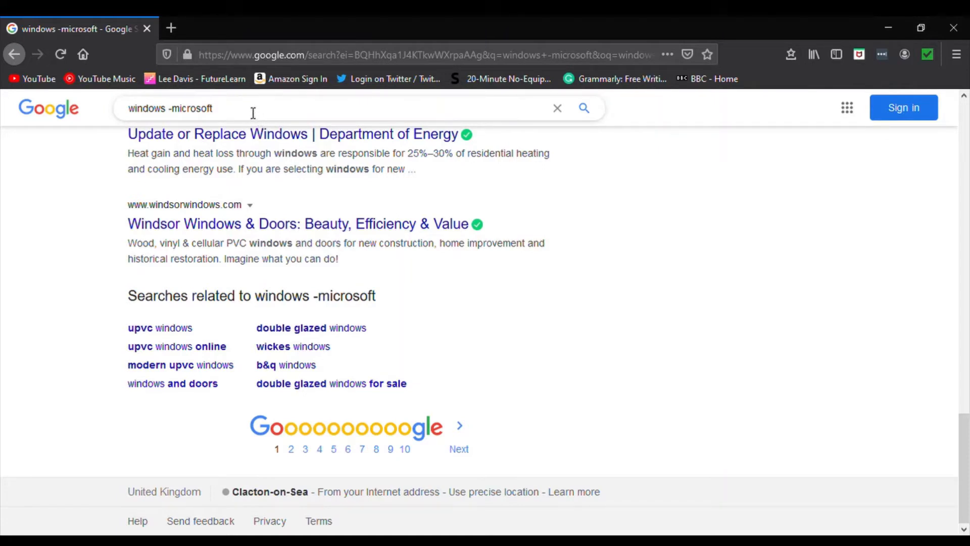
- Replace '-microsoft' with '+xp' and search 'windows +xp', browsing the Windows XP results
{"action": "left_click_drag", "start_coordinate": [226, 110], "coordinate": [174, 113]}
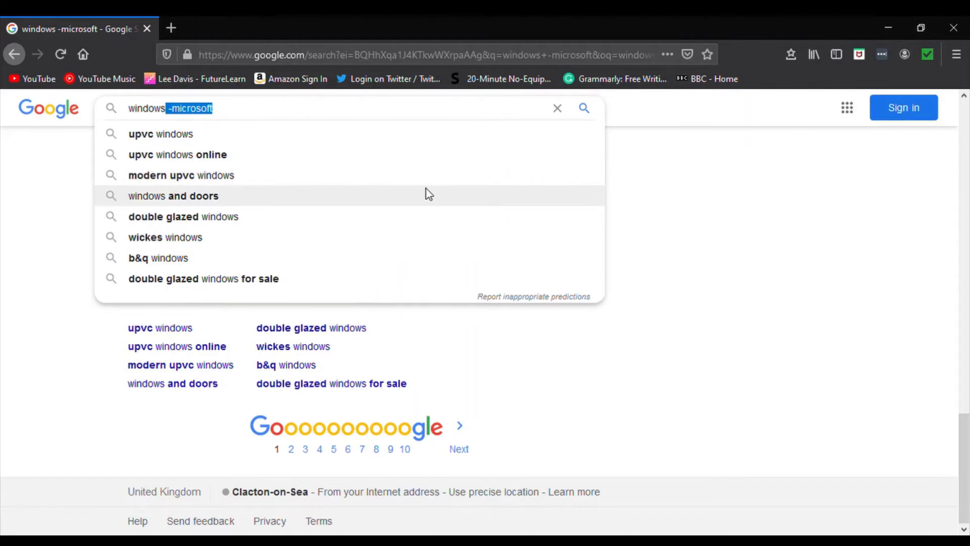
{"action": "key", "text": "BackSpace"}
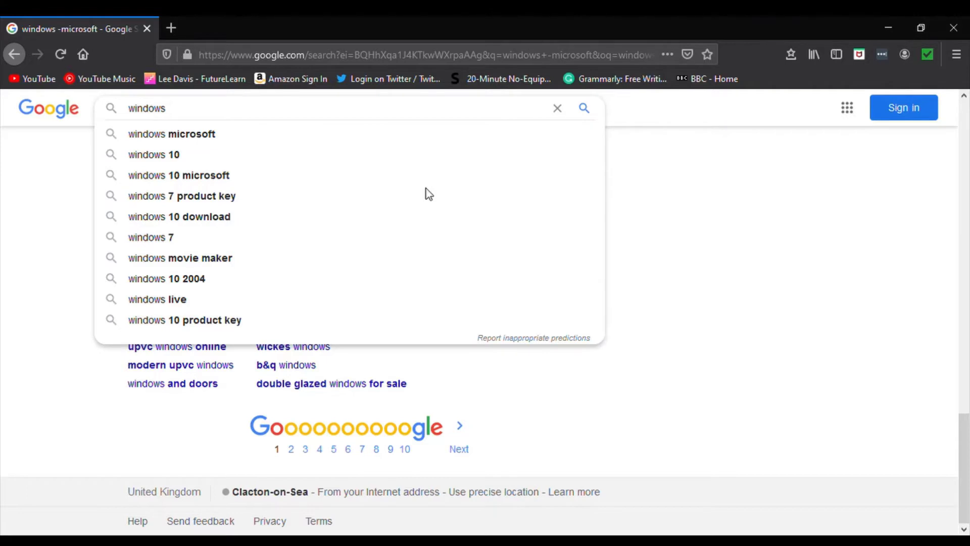
{"action": "type", "text": "+"}
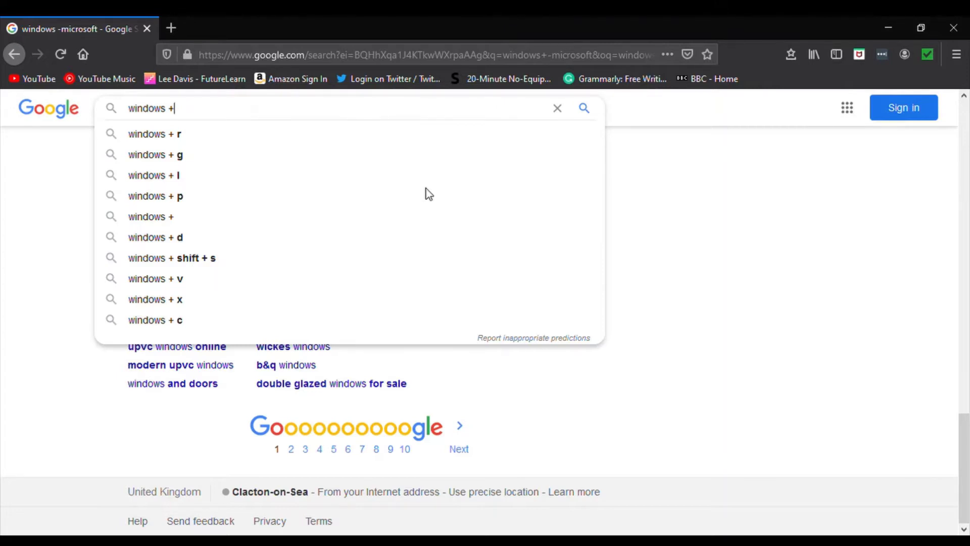
{"action": "type", "text": "xp"}
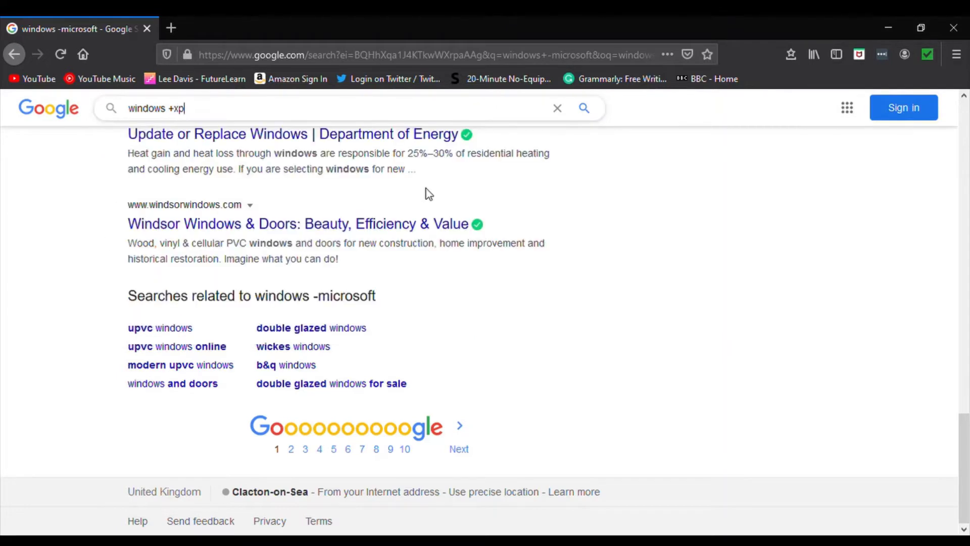
{"action": "key", "text": "Return"}
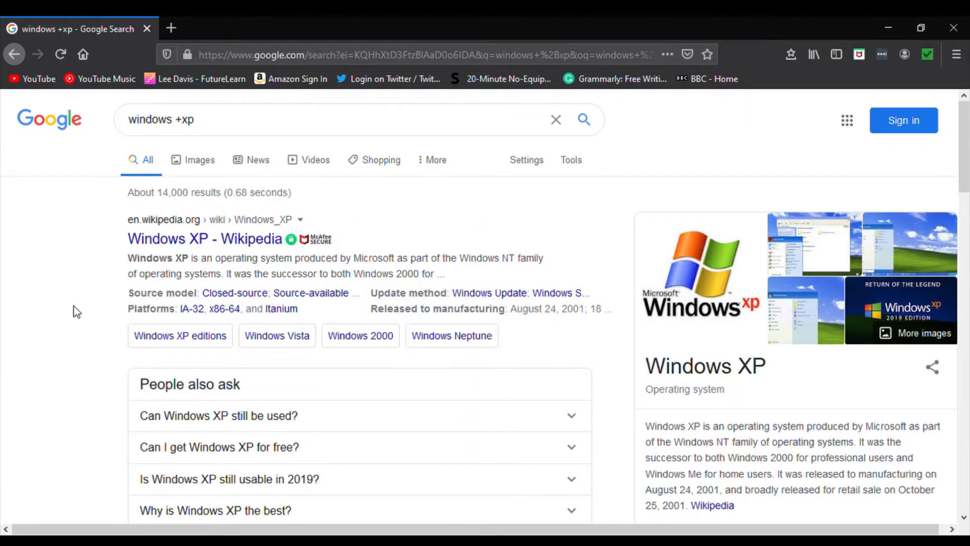
{"action": "scroll", "coordinate": [73, 316], "scroll_direction": "down", "scroll_amount": 2}
{"action": "scroll", "coordinate": [63, 318], "scroll_direction": "down", "scroll_amount": 7}
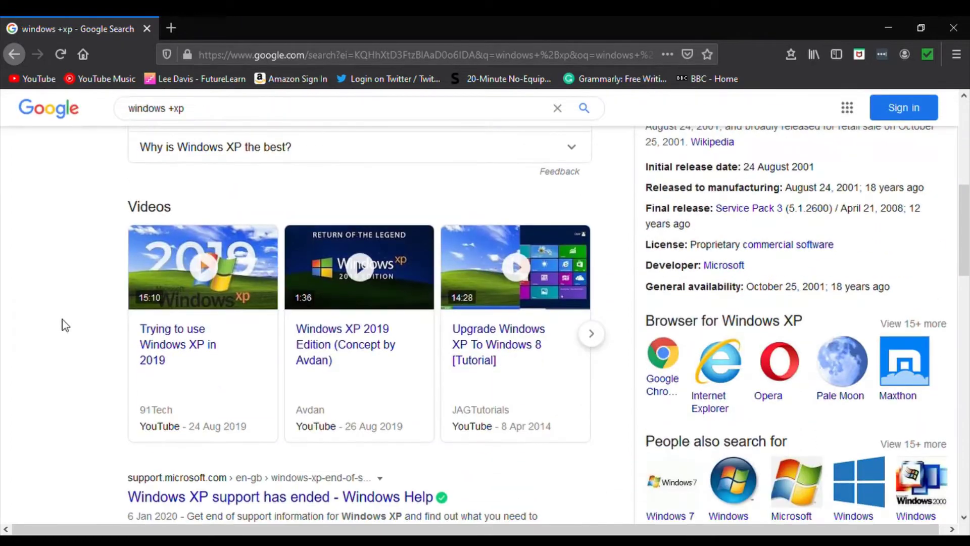
{"action": "scroll", "coordinate": [64, 325], "scroll_direction": "down", "scroll_amount": 4}
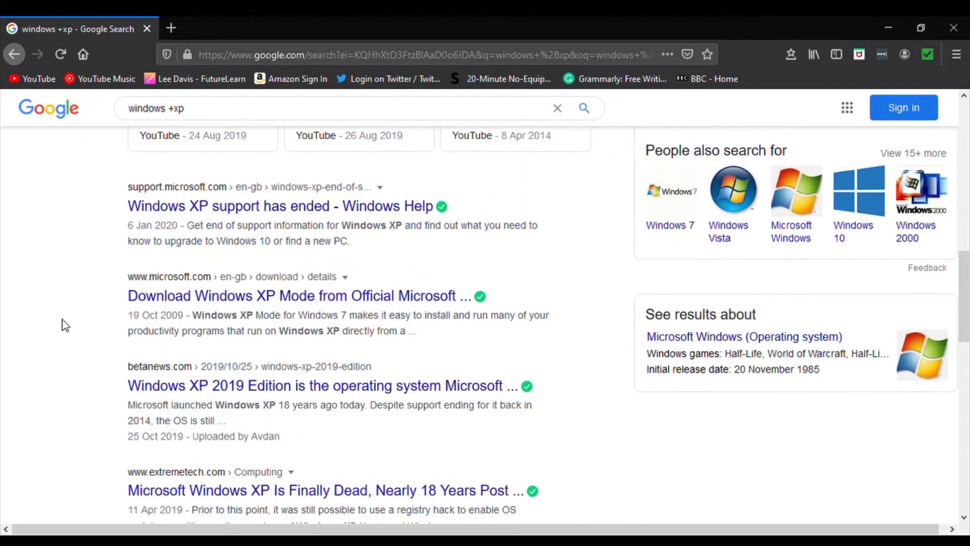
{"action": "scroll", "coordinate": [62, 319], "scroll_direction": "up", "scroll_amount": 13}
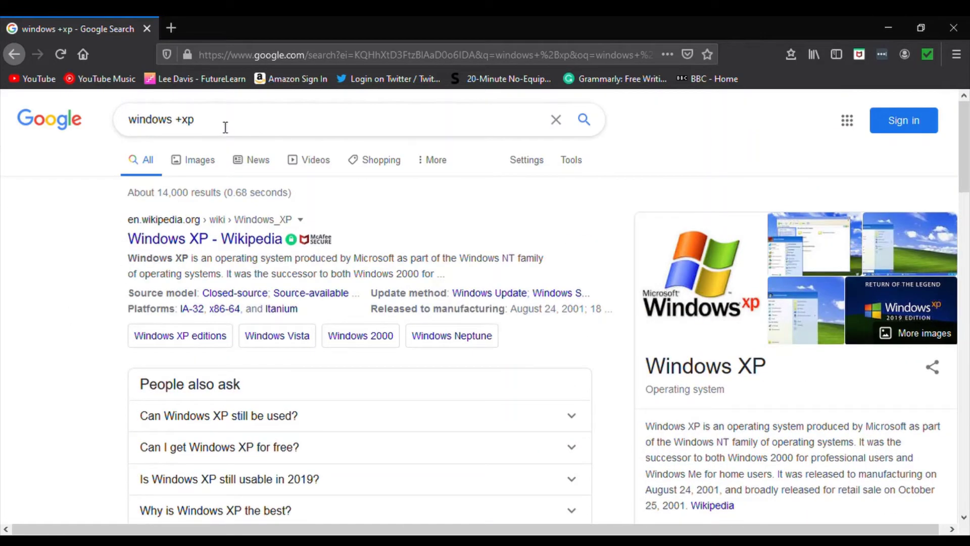
- Replace the query with 'site:microsoft.com 365' and run the search
{"action": "left_click_drag", "start_coordinate": [195, 120], "coordinate": [127, 117]}
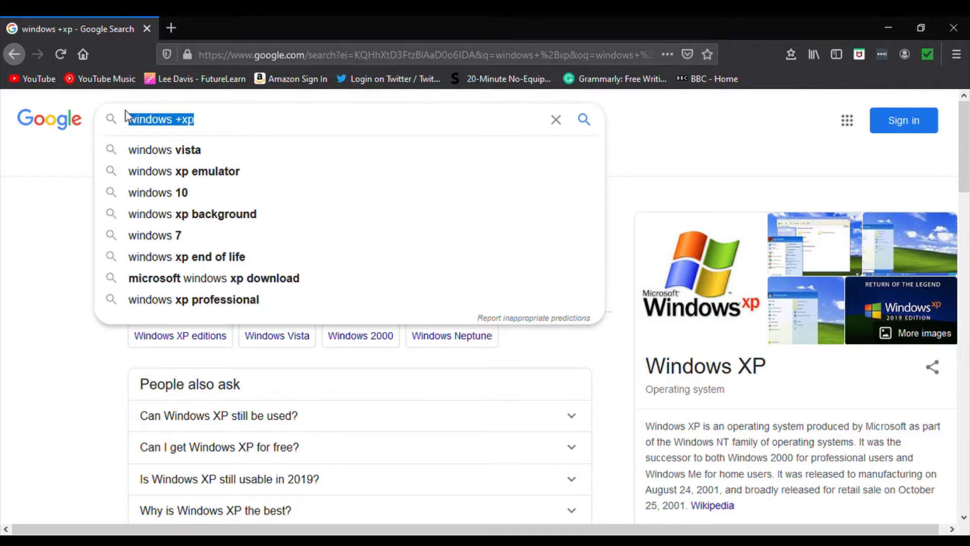
{"action": "key", "text": "BackSpace"}
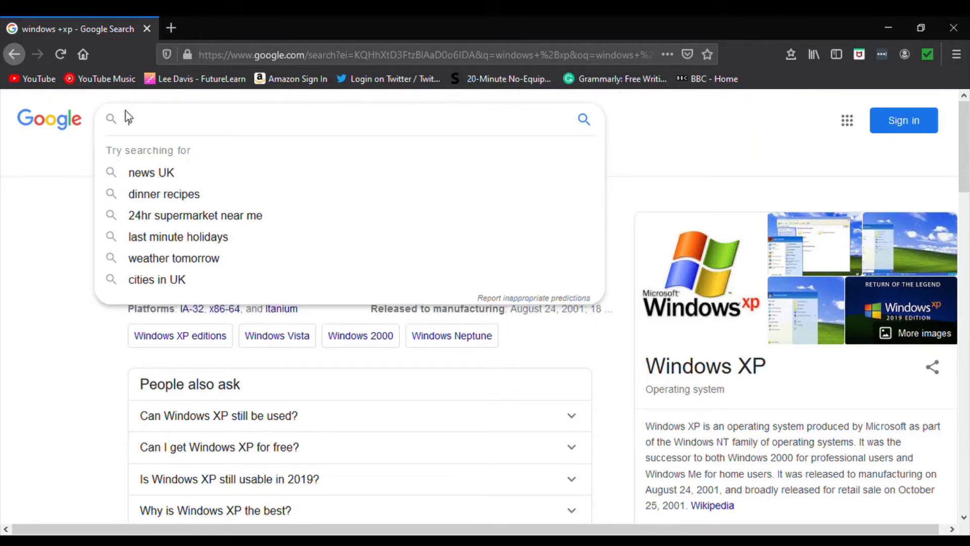
{"action": "type", "text": "sit"}
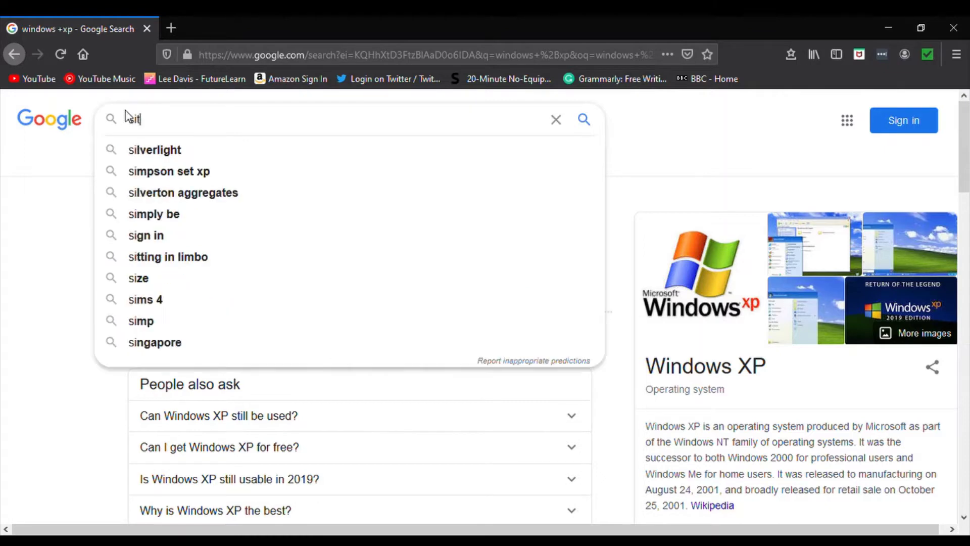
{"action": "type", "text": "e:"}
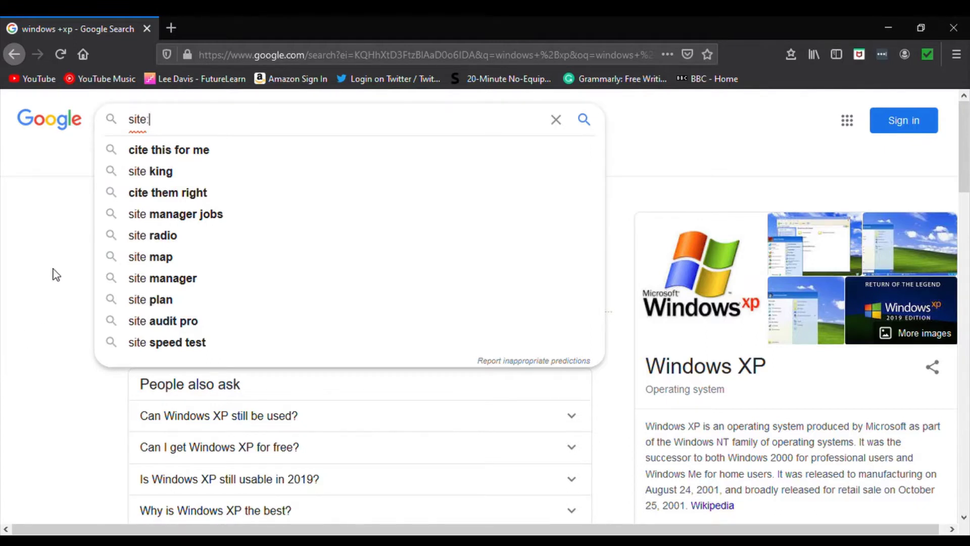
{"action": "type", "text": "m"}
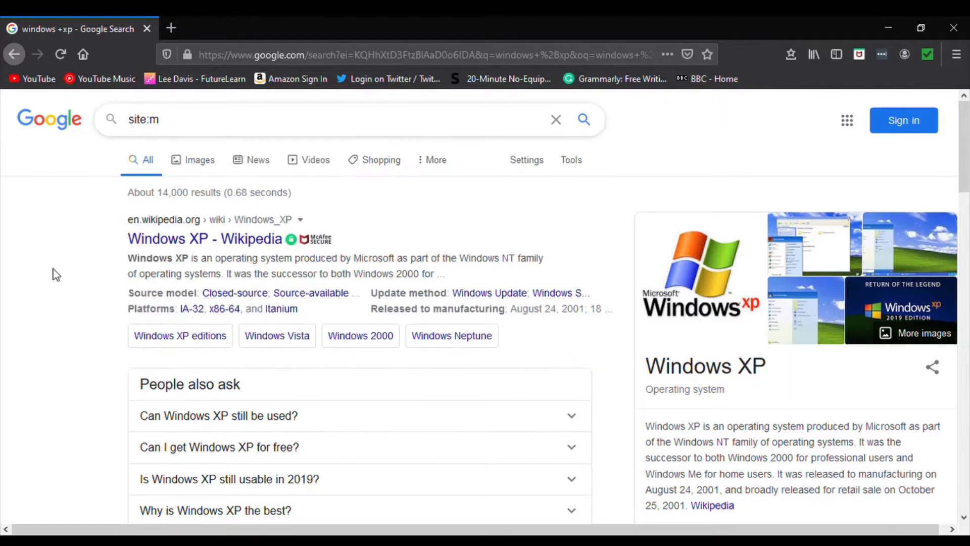
{"action": "type", "text": "icroso"}
{"action": "type", "text": "ft 3"}
{"action": "type", "text": ".com"}
{"action": "type", "text": " 3654"}
{"action": "key", "text": "BackSpace"}
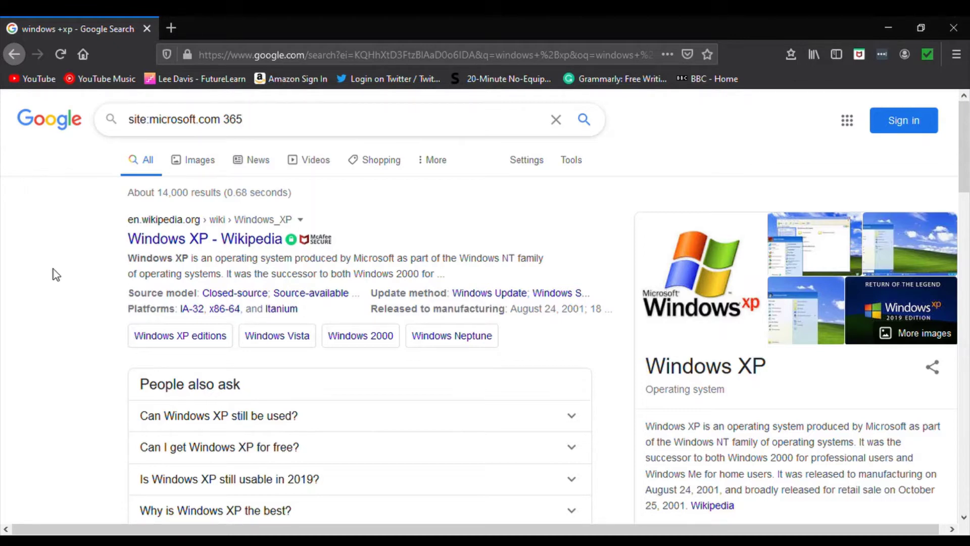
{"action": "key", "text": "Return"}
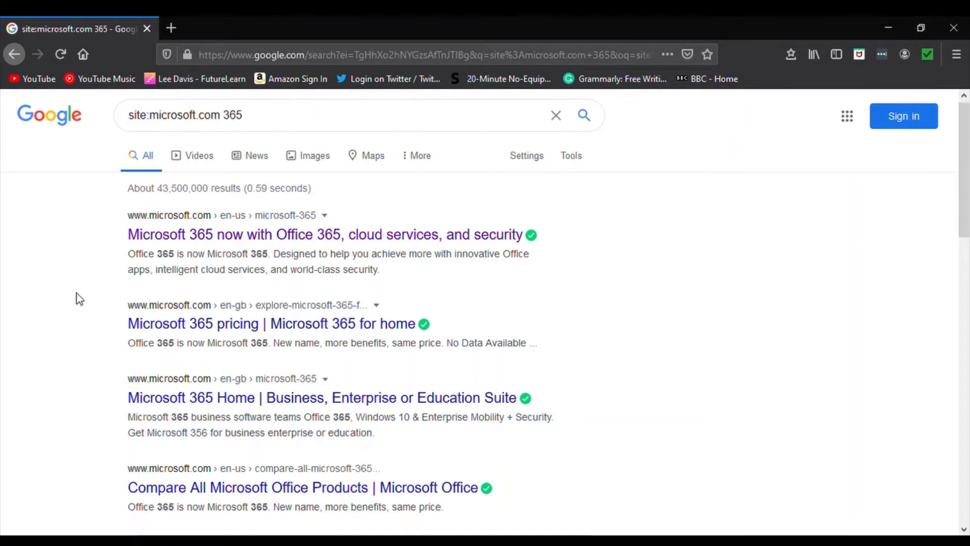
- Scroll the microsoft.com 365 results, then select the whole query in the search box
{"action": "scroll", "coordinate": [50, 340], "scroll_direction": "down", "scroll_amount": 6}
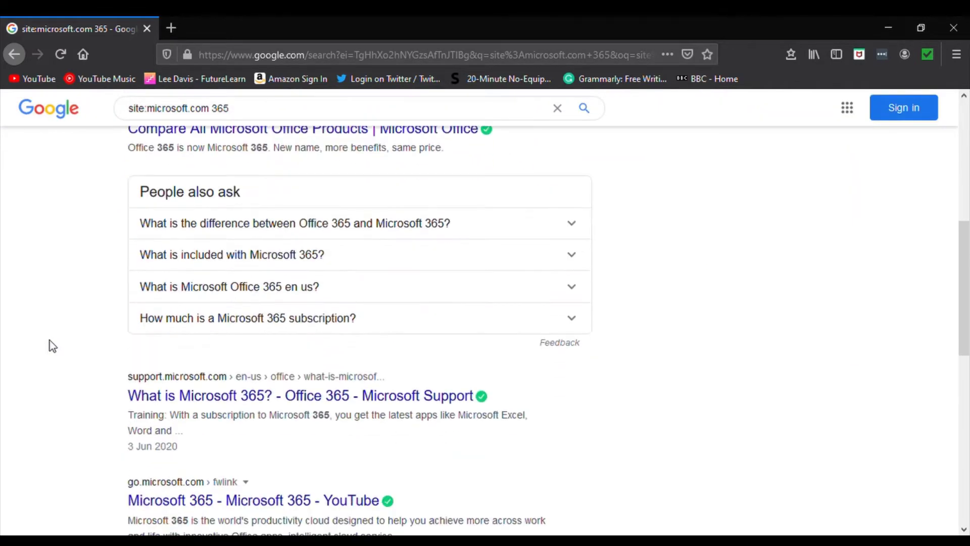
{"action": "scroll", "coordinate": [49, 340], "scroll_direction": "up", "scroll_amount": 5}
{"action": "scroll", "coordinate": [50, 340], "scroll_direction": "up", "scroll_amount": 2}
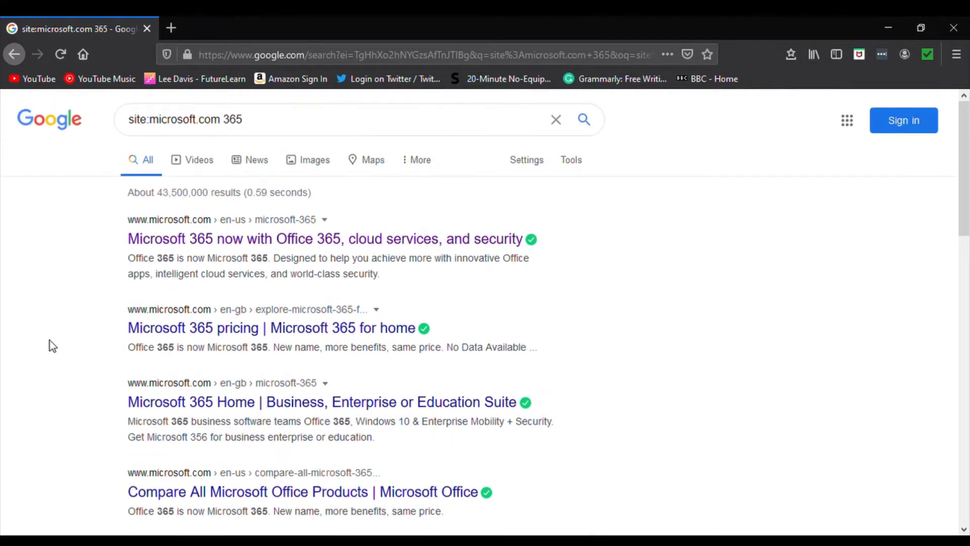
{"action": "left_click", "coordinate": [271, 117]}
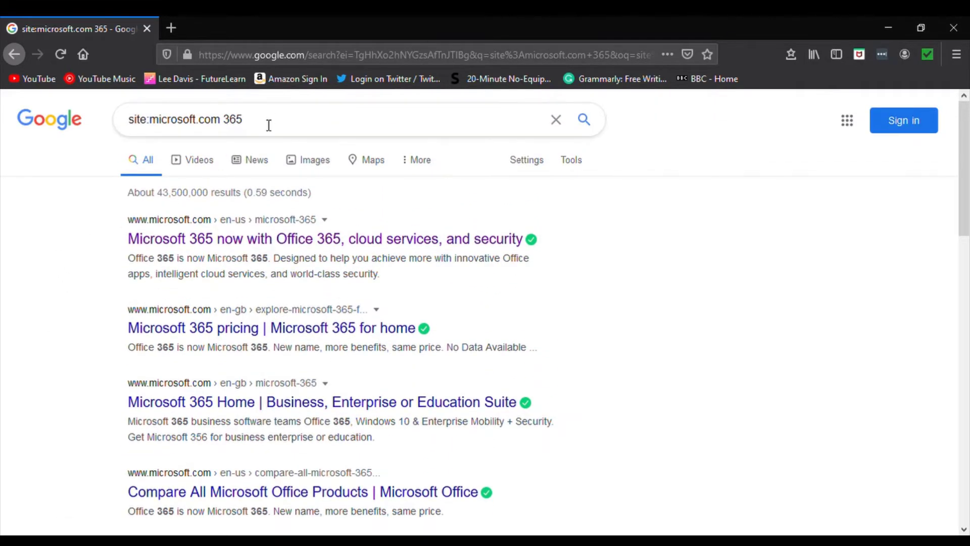
{"action": "left_click_drag", "start_coordinate": [271, 123], "coordinate": [120, 125]}
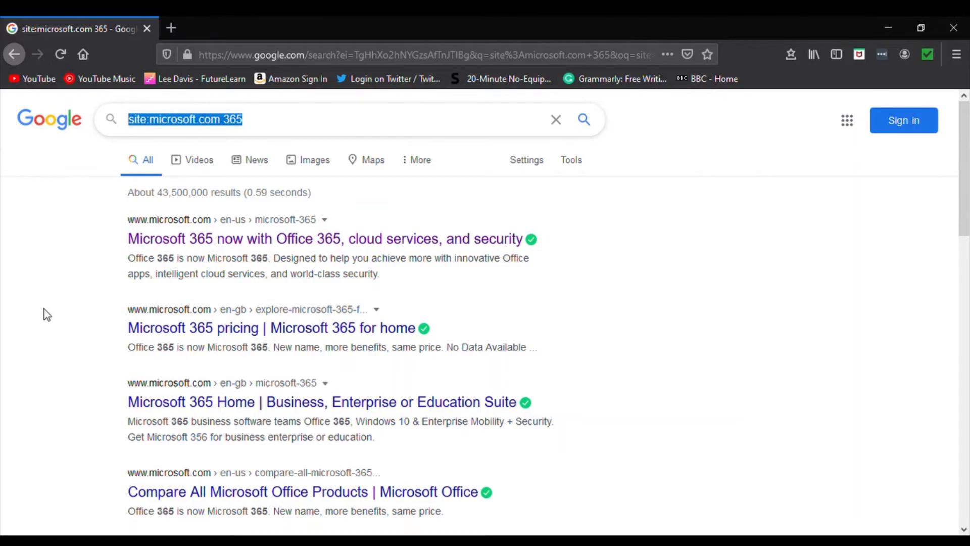
- Type 'Microsoft buys * for * dollars' over the query, fixing the misspelling of 'dollars'
{"action": "type", "text": "Mic"}
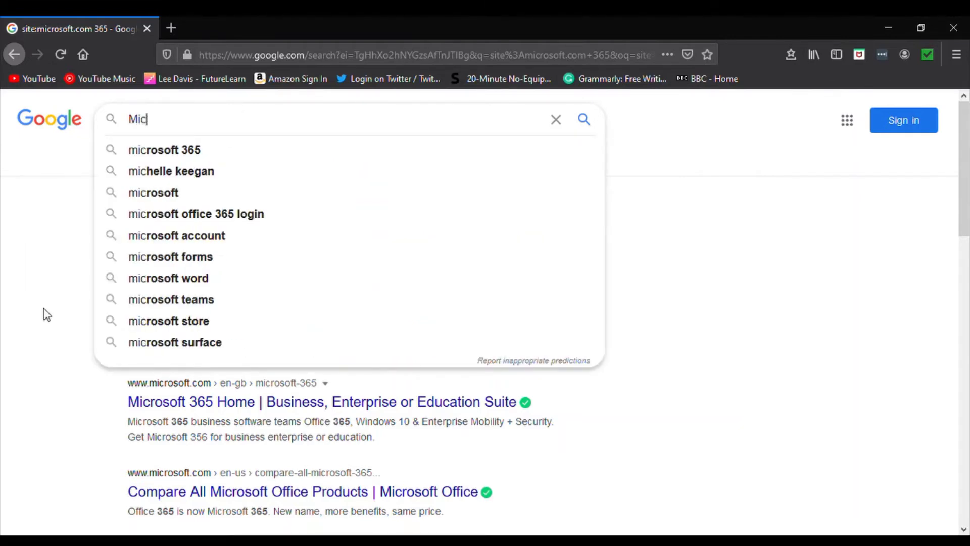
{"action": "type", "text": "ros"}
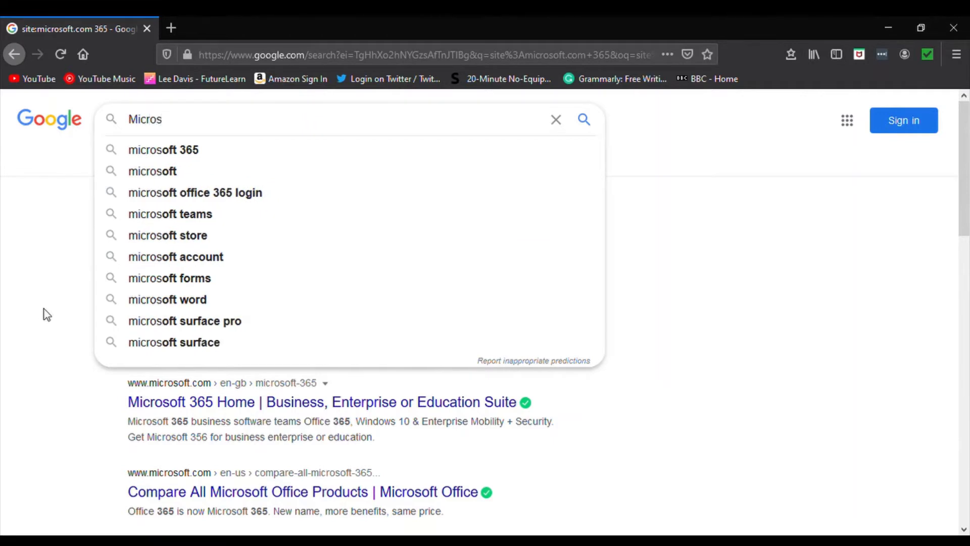
{"action": "type", "text": "foft"}
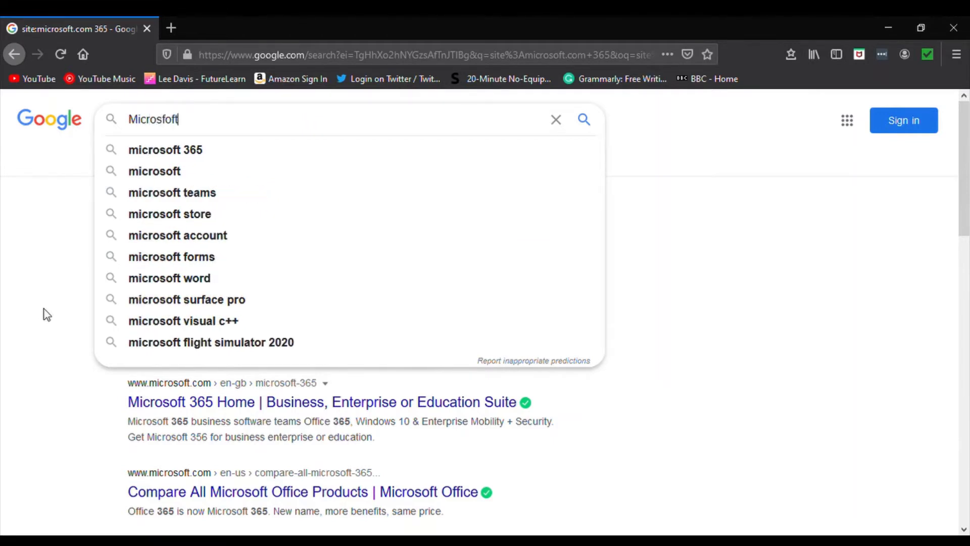
{"action": "type", "text": " bu"}
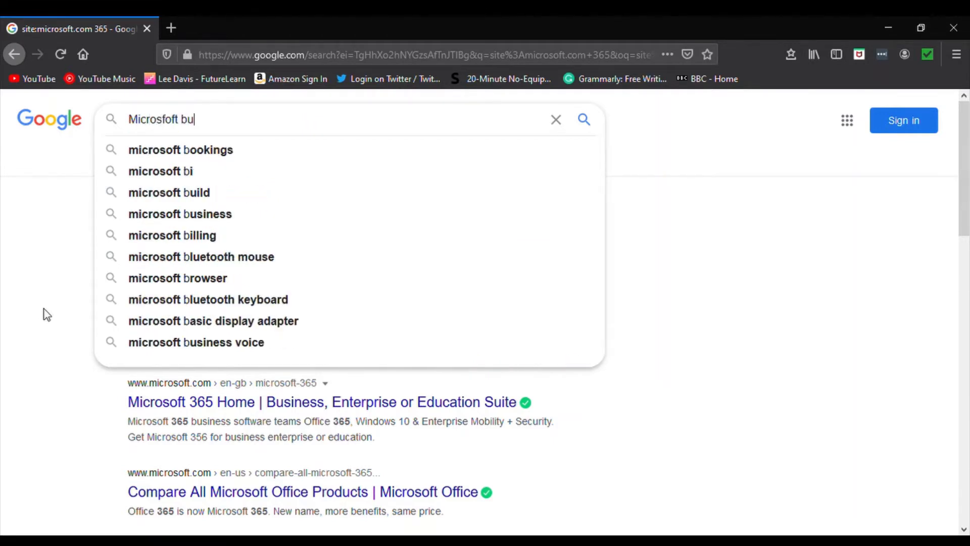
{"action": "type", "text": "ys"}
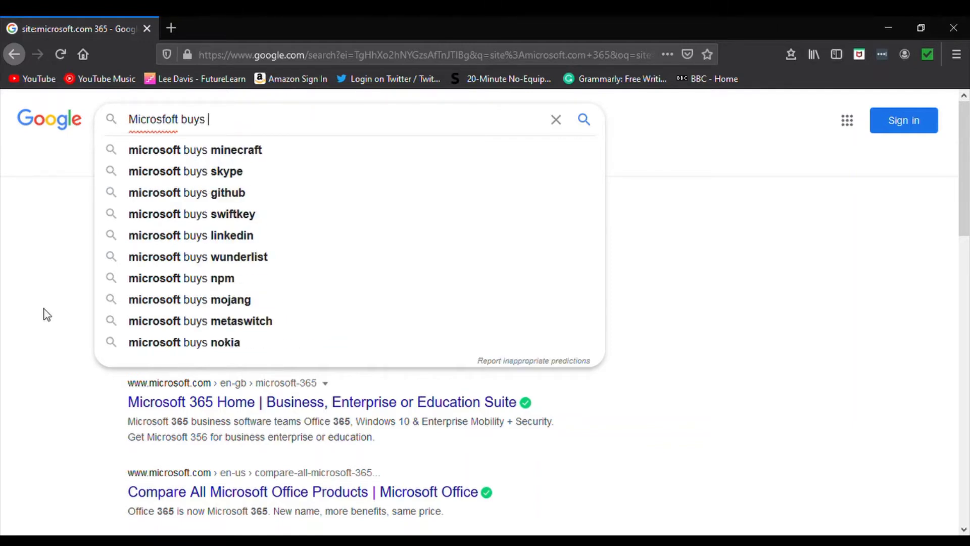
{"action": "type", "text": " *"}
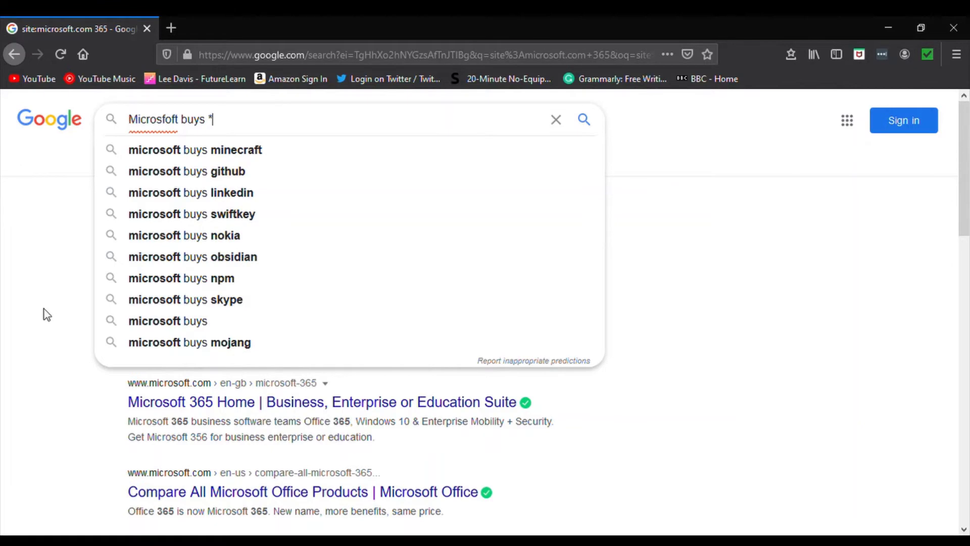
{"action": "type", "text": " for"}
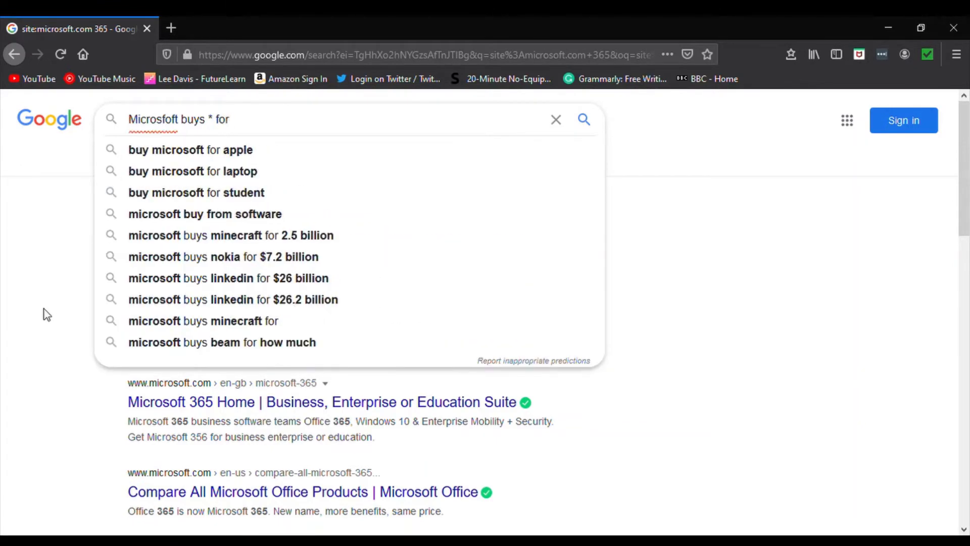
{"action": "type", "text": " *"}
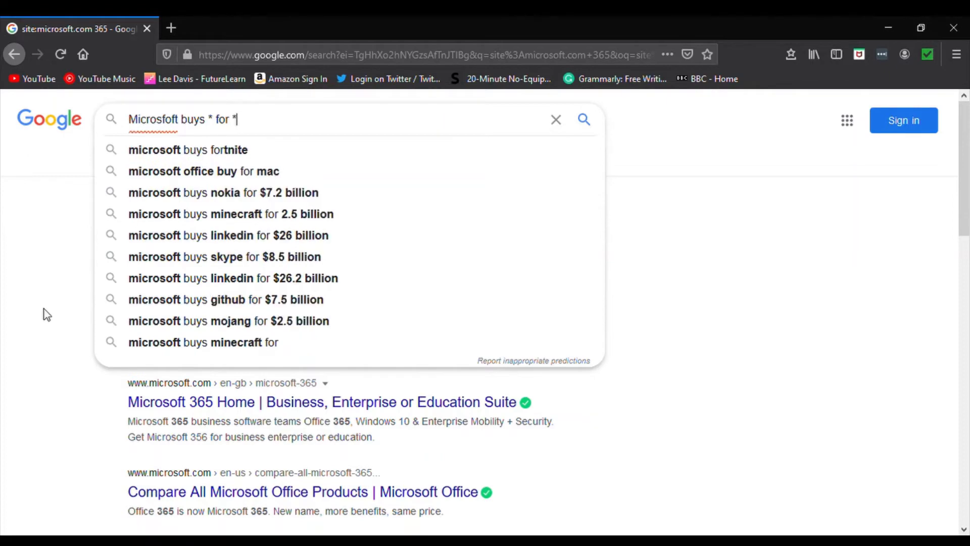
{"action": "type", "text": " dollard"}
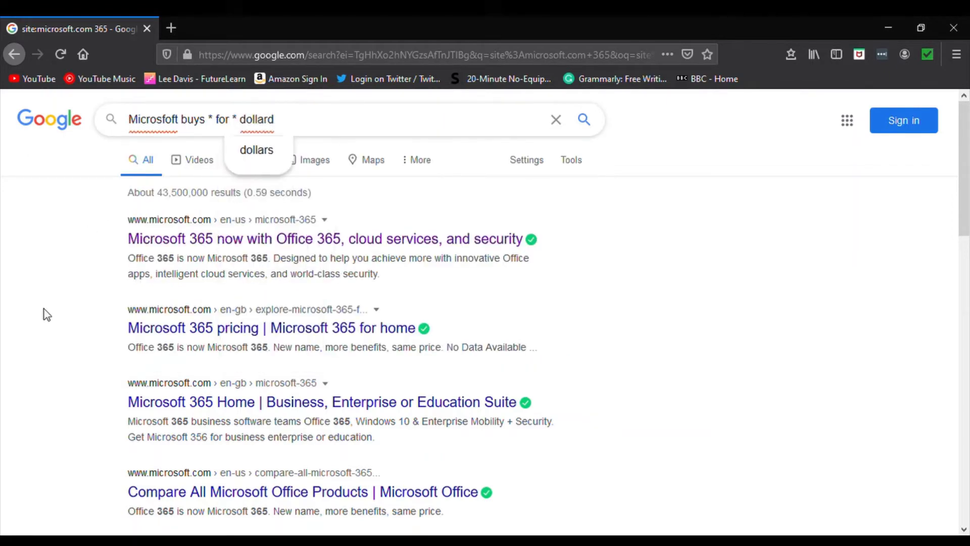
{"action": "key", "text": "BackSpace"}
{"action": "type", "text": "s"}
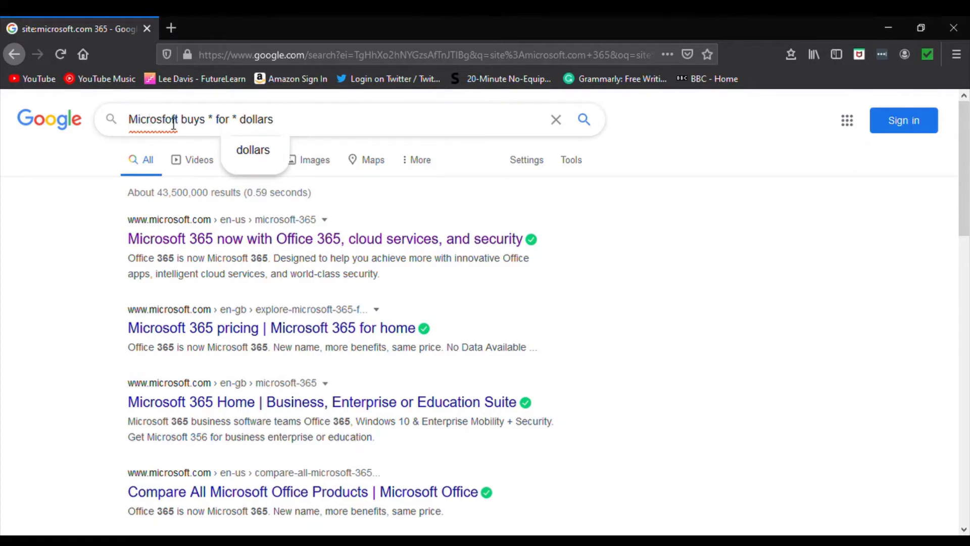
{"action": "left_click", "coordinate": [178, 182]}
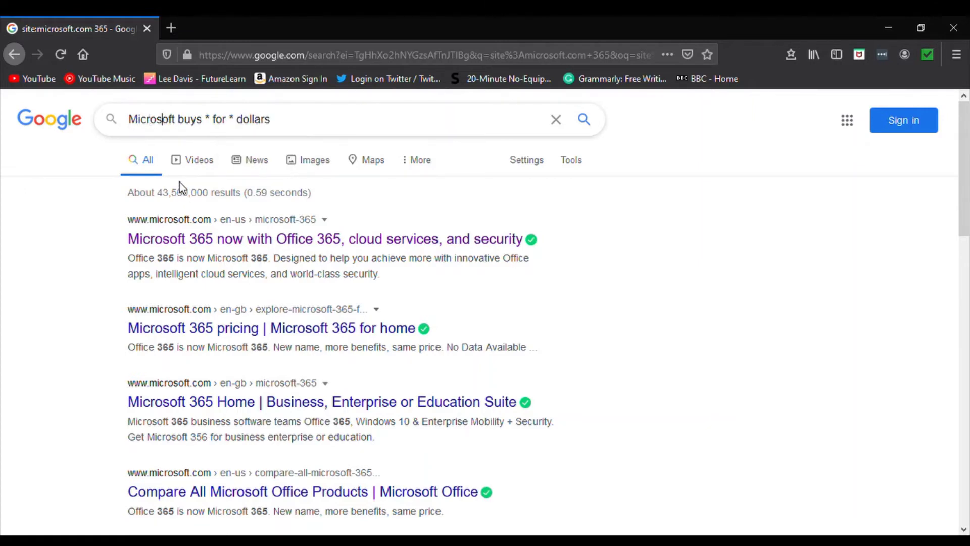
- Wrap the phrase in double quotes and run the exact-phrase wildcard search
{"action": "left_click", "coordinate": [129, 122]}
{"action": "type", "text": "\""}
{"action": "key", "text": "Right"}
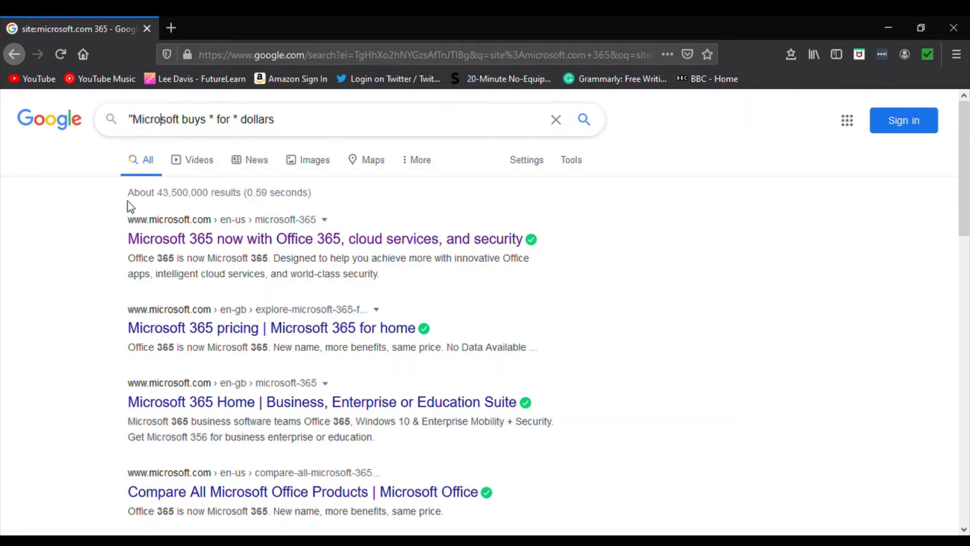
{"action": "key", "text": "Right"}
{"action": "key", "text": "Right"}
{"action": "key", "text": "Right"}
{"action": "key", "text": "Right"}
{"action": "key", "text": "Right"}
{"action": "key", "text": "Right"}
{"action": "key", "text": "Right"}
{"action": "key", "text": "Right"}
{"action": "key", "text": "Right"}
{"action": "key", "text": "Right"}
{"action": "key", "text": "Right"}
{"action": "key", "text": "Right"}
{"action": "key", "text": "Right"}
{"action": "type", "text": "\""}
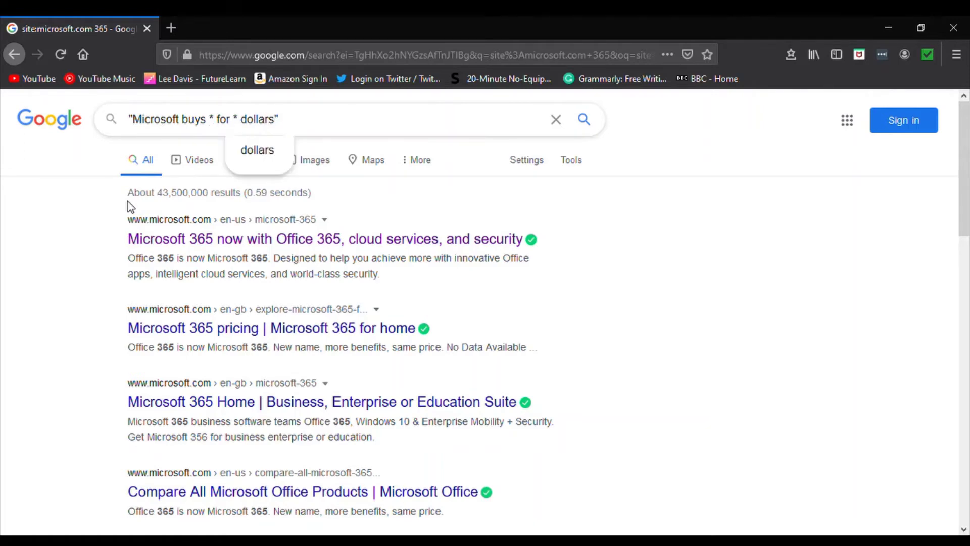
{"action": "key", "text": "Return"}
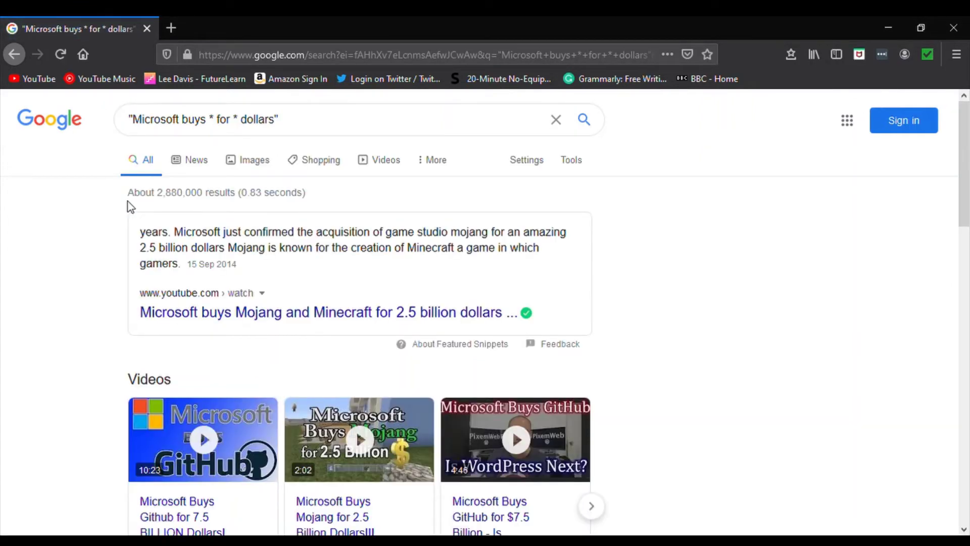
- Scroll through the Microsoft acquisition results, then return to the top of the page
{"action": "scroll", "coordinate": [96, 258], "scroll_direction": "down", "scroll_amount": 8}
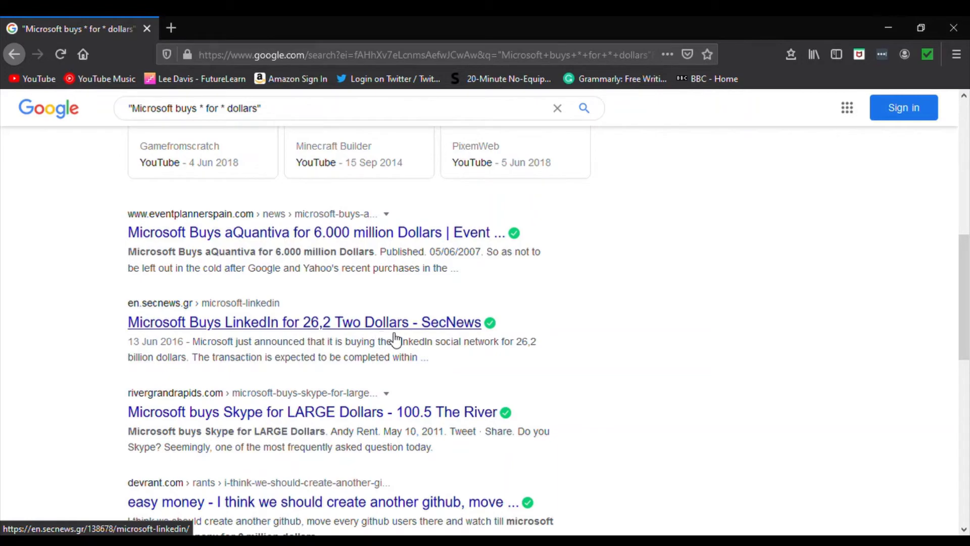
{"action": "scroll", "coordinate": [336, 407], "scroll_direction": "down", "scroll_amount": 3}
{"action": "scroll", "coordinate": [267, 368], "scroll_direction": "up", "scroll_amount": 6}
{"action": "scroll", "coordinate": [268, 364], "scroll_direction": "up", "scroll_amount": 4}
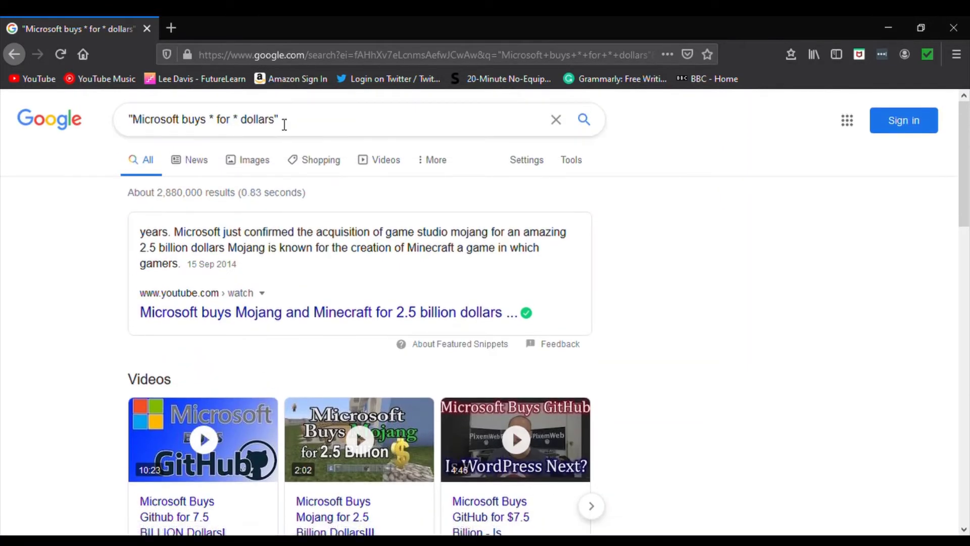
- Delete 'dollars' from the quoted phrase, search "Microsoft buys * for *" and scroll the results
{"action": "left_click", "coordinate": [277, 123]}
{"action": "key", "text": "BackSpace"}
{"action": "key", "text": "BackSpace"}
{"action": "key", "text": "BackSpace"}
{"action": "key", "text": "BackSpace"}
{"action": "key", "text": "BackSpace"}
{"action": "key", "text": "BackSpace"}
{"action": "key", "text": "BackSpace"}
{"action": "key", "text": "BackSpace"}
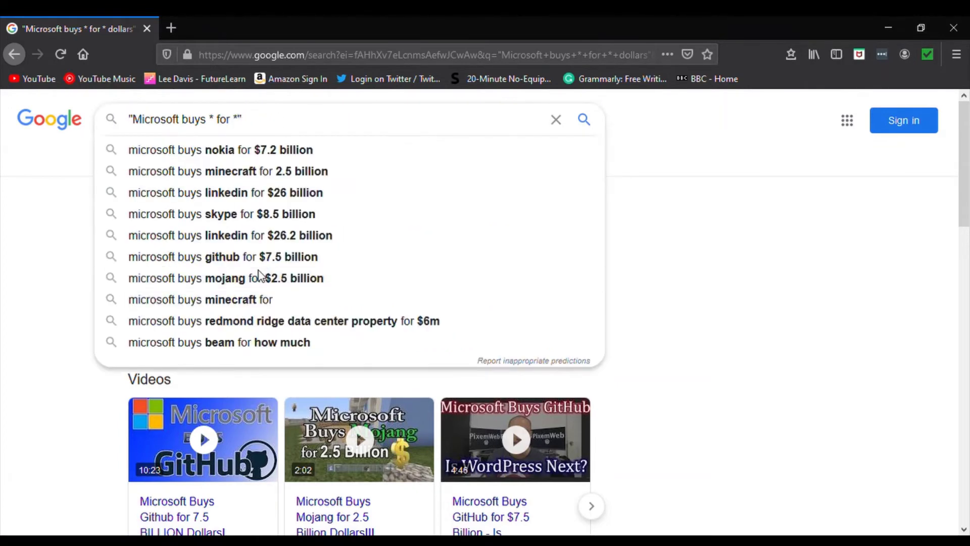
{"action": "key", "text": "Return"}
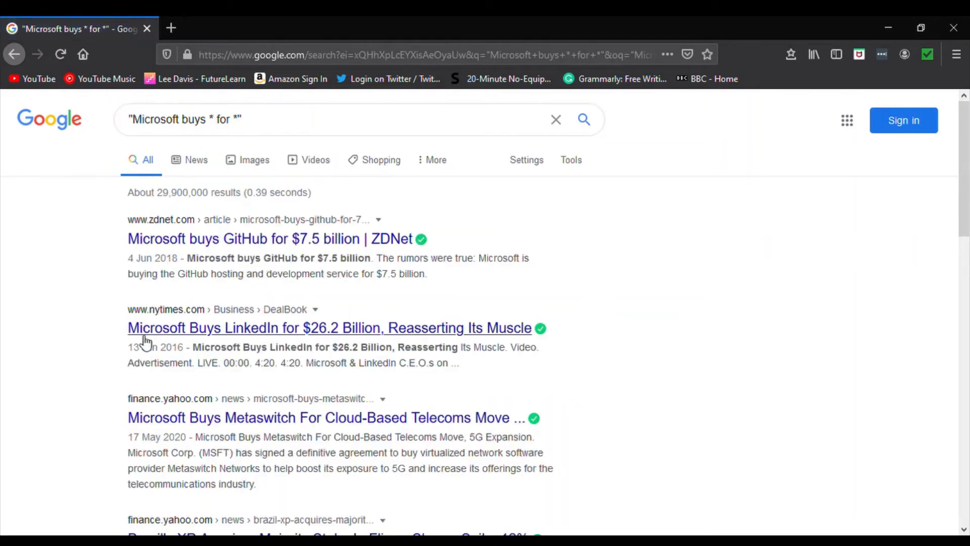
{"action": "scroll", "coordinate": [93, 340], "scroll_direction": "down", "scroll_amount": 4}
{"action": "scroll", "coordinate": [91, 338], "scroll_direction": "down", "scroll_amount": 5}
{"action": "scroll", "coordinate": [82, 348], "scroll_direction": "up", "scroll_amount": 4}
{"action": "scroll", "coordinate": [85, 352], "scroll_direction": "up", "scroll_amount": 5}
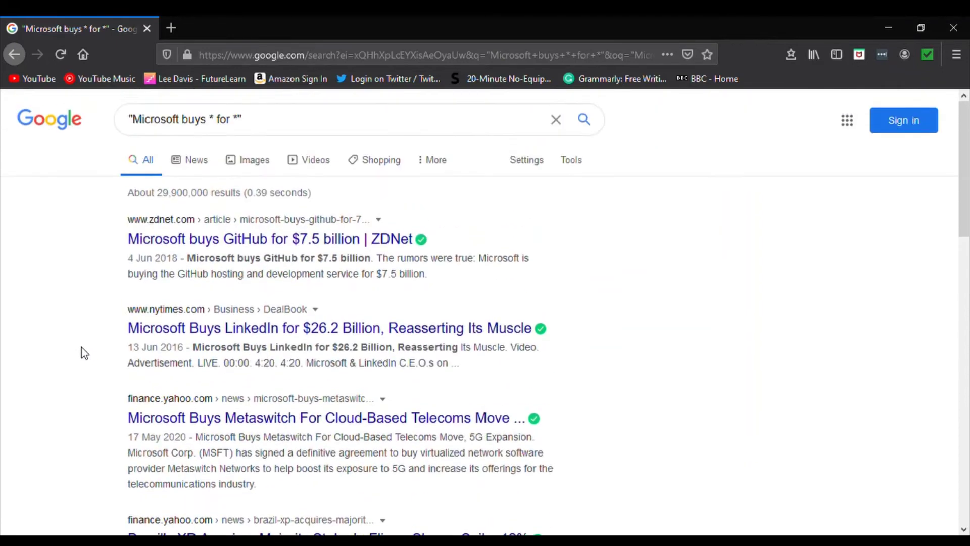
- Replace the whole query with 'microsoft 1982..1995' and run the number-range search
{"action": "left_click", "coordinate": [216, 122]}
{"action": "left_click_drag", "start_coordinate": [200, 125], "coordinate": [186, 127]}
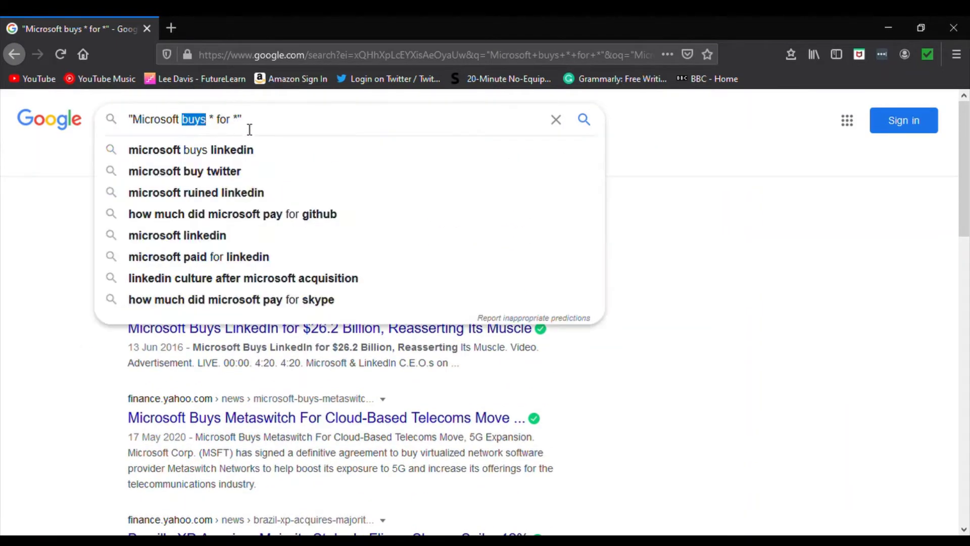
{"action": "left_click_drag", "start_coordinate": [269, 127], "coordinate": [131, 127]}
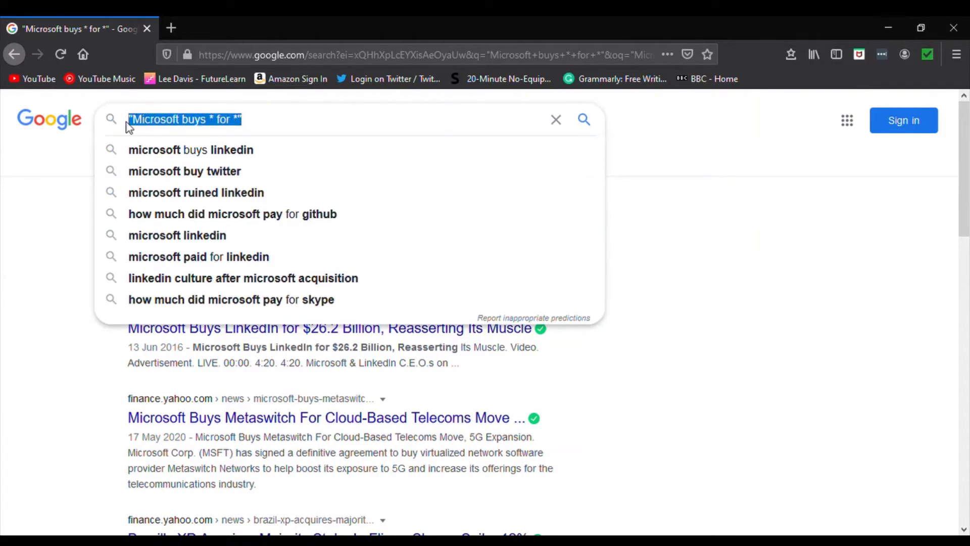
{"action": "type", "text": "m"}
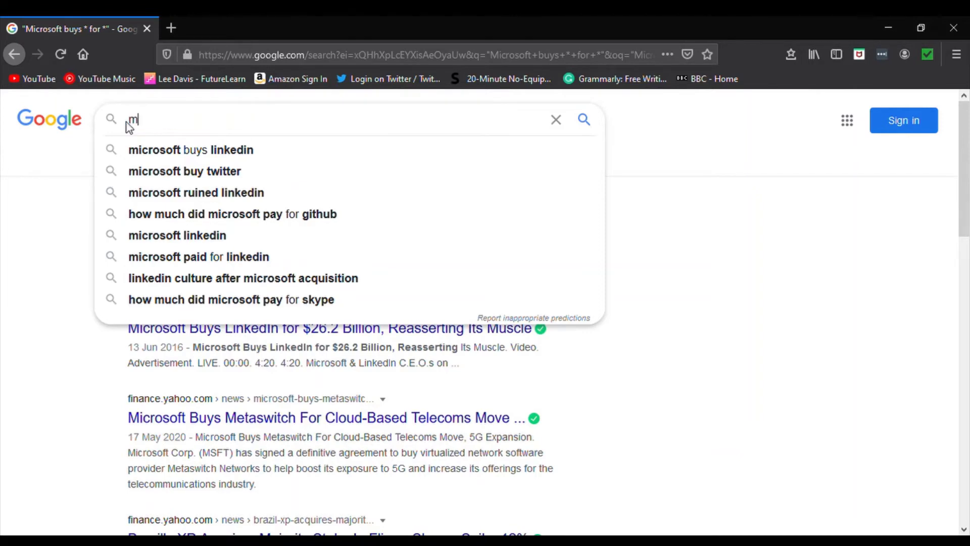
{"action": "type", "text": "icrosoft"}
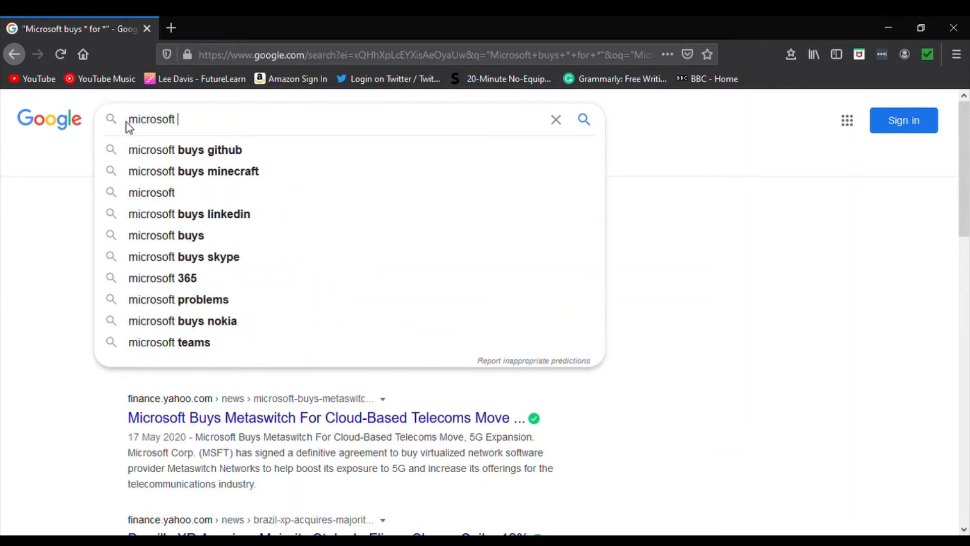
{"action": "type", "text": " 19"}
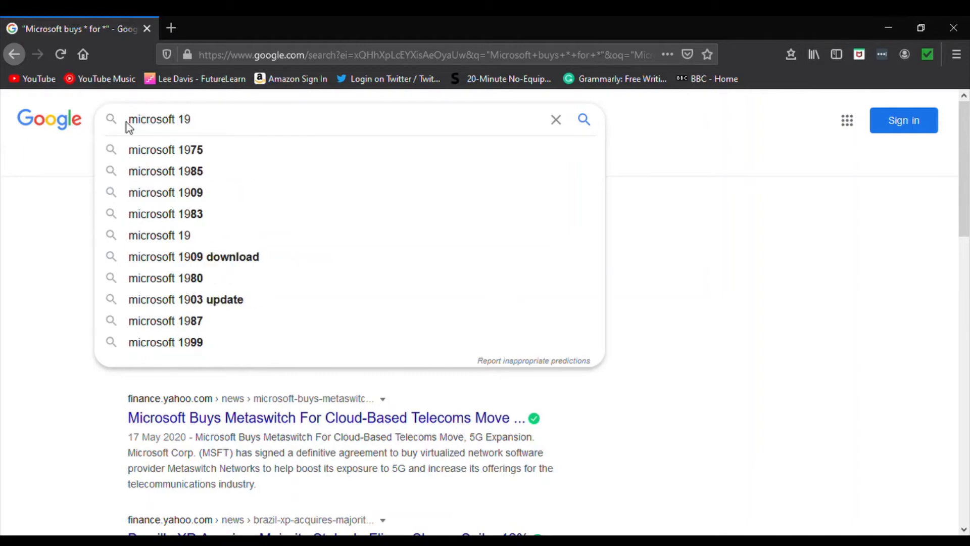
{"action": "type", "text": "82.."}
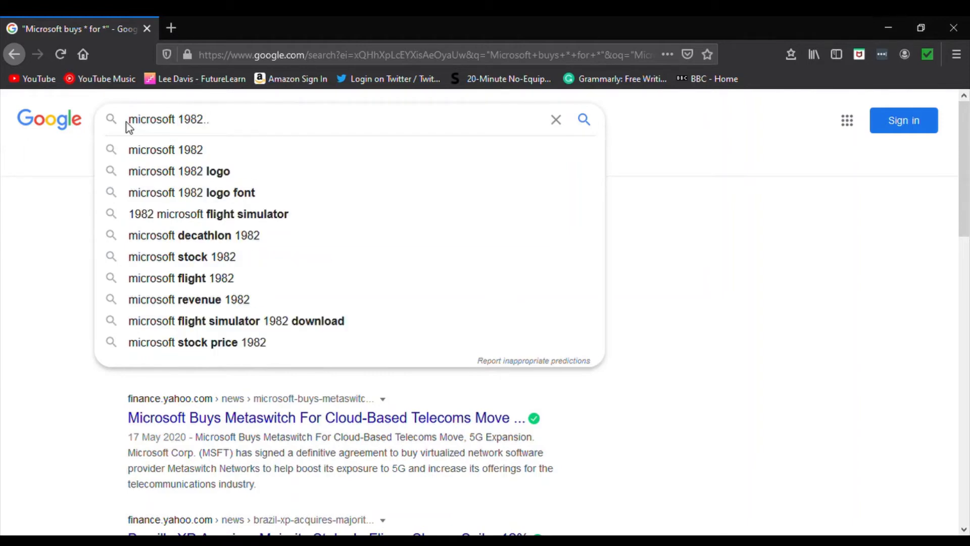
{"action": "type", "text": "1995"}
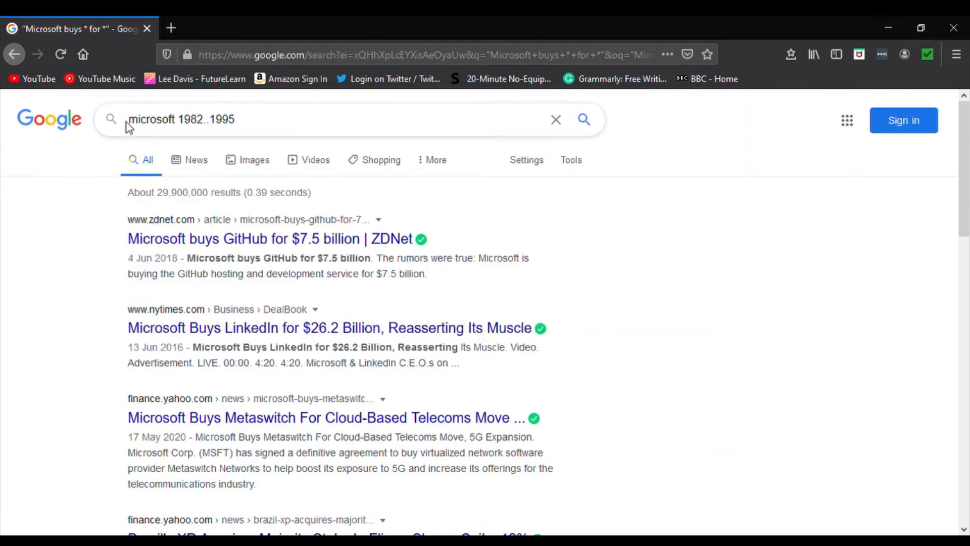
{"action": "key", "text": "Return"}
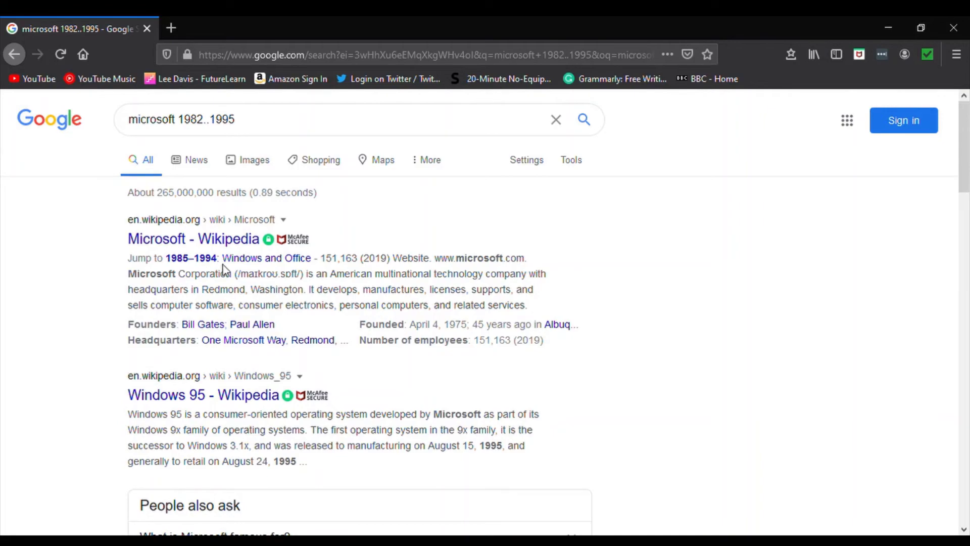
{"action": "scroll", "coordinate": [74, 347], "scroll_direction": "down", "scroll_amount": 8}
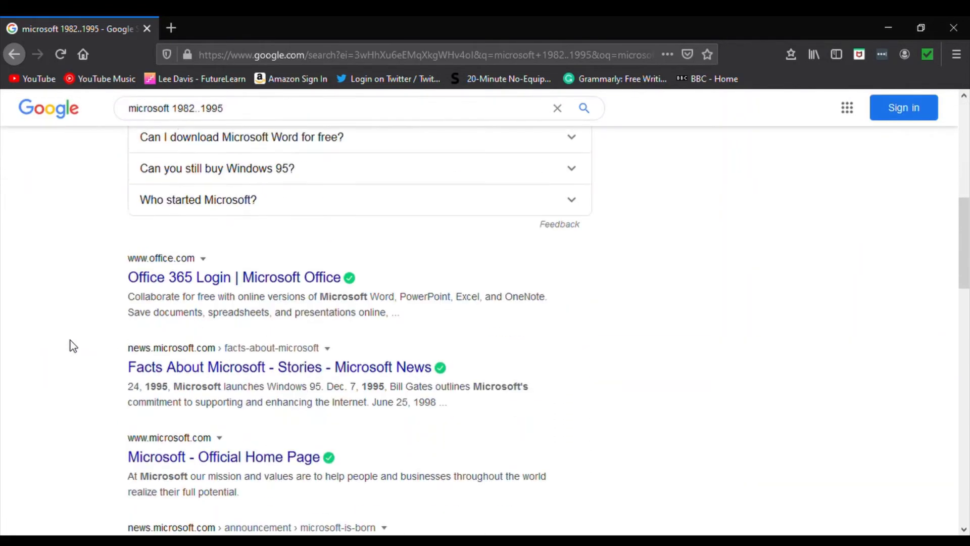
{"action": "scroll", "coordinate": [73, 346], "scroll_direction": "down", "scroll_amount": 7}
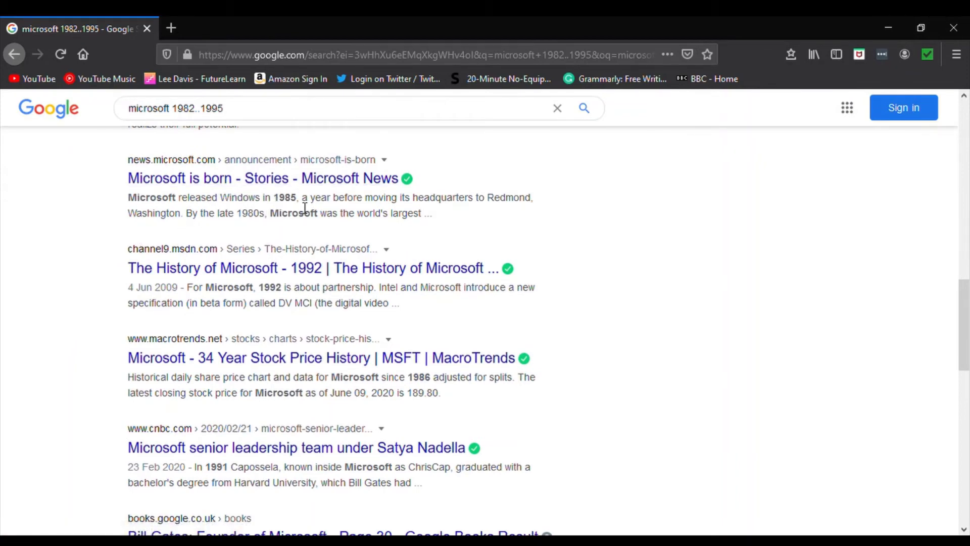
{"action": "scroll", "coordinate": [281, 221], "scroll_direction": "up", "scroll_amount": 7}
{"action": "scroll", "coordinate": [250, 132], "scroll_direction": "up", "scroll_amount": 6}
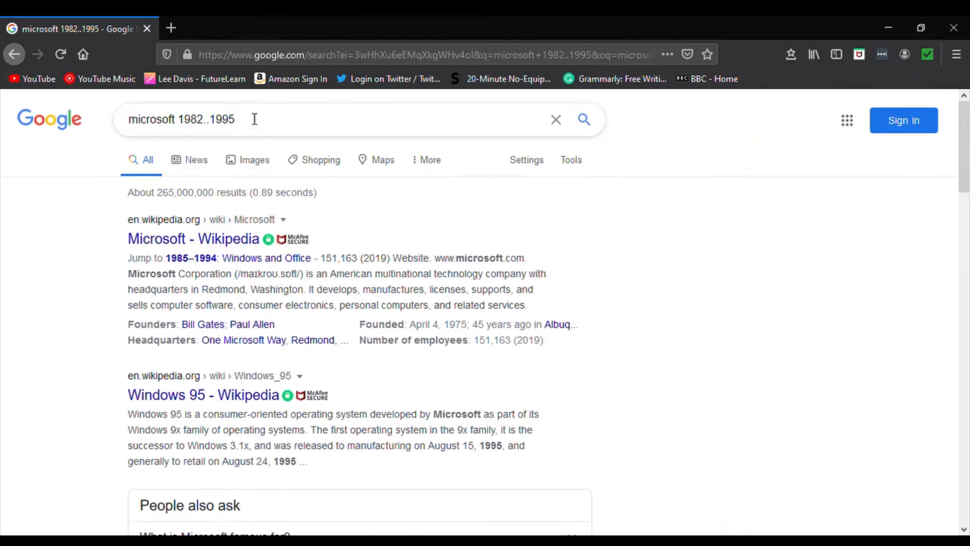
{"action": "left_click_drag", "start_coordinate": [256, 122], "coordinate": [129, 124]}
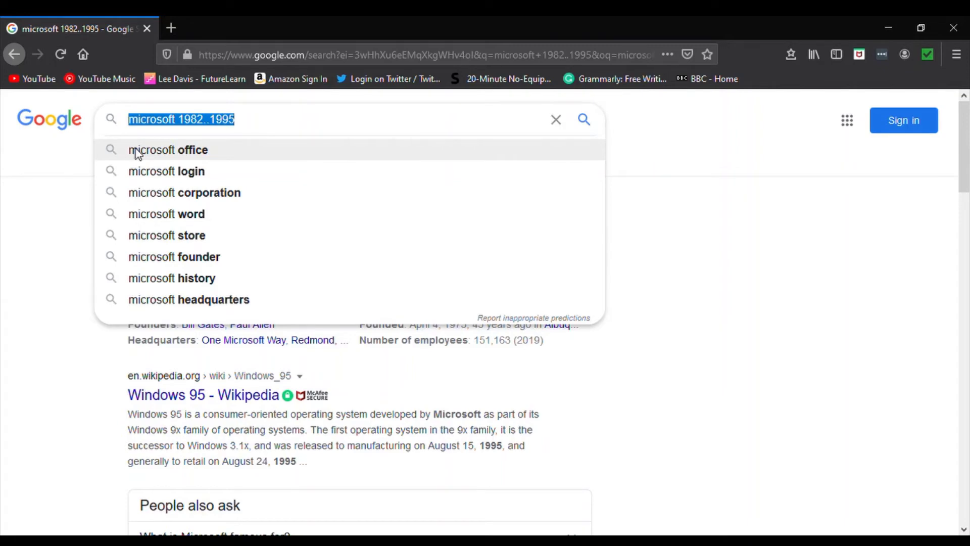
- Search 'filetype:pdf microsoft.com 365' and scroll through the PDF-only results
{"action": "type", "text": "fil"}
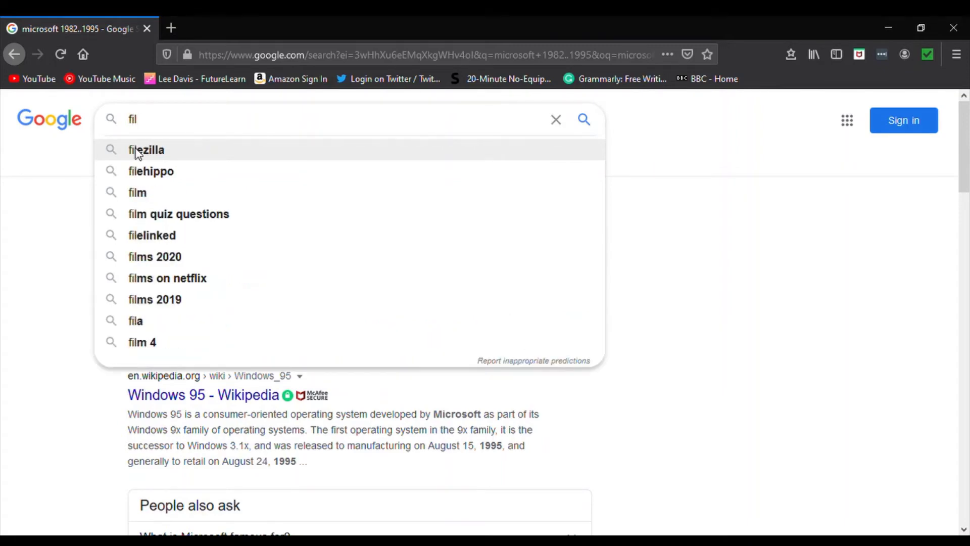
{"action": "type", "text": "etype"}
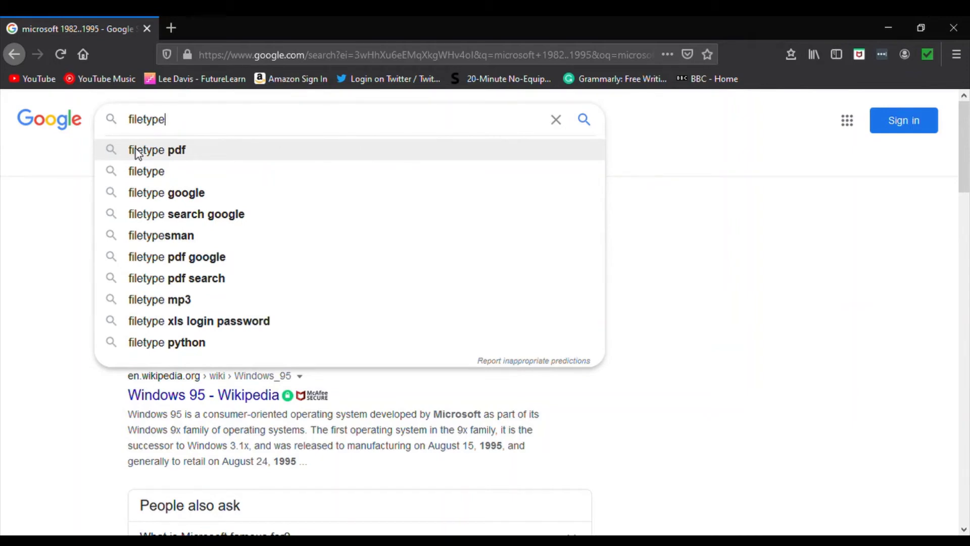
{"action": "type", "text": ":pdf"}
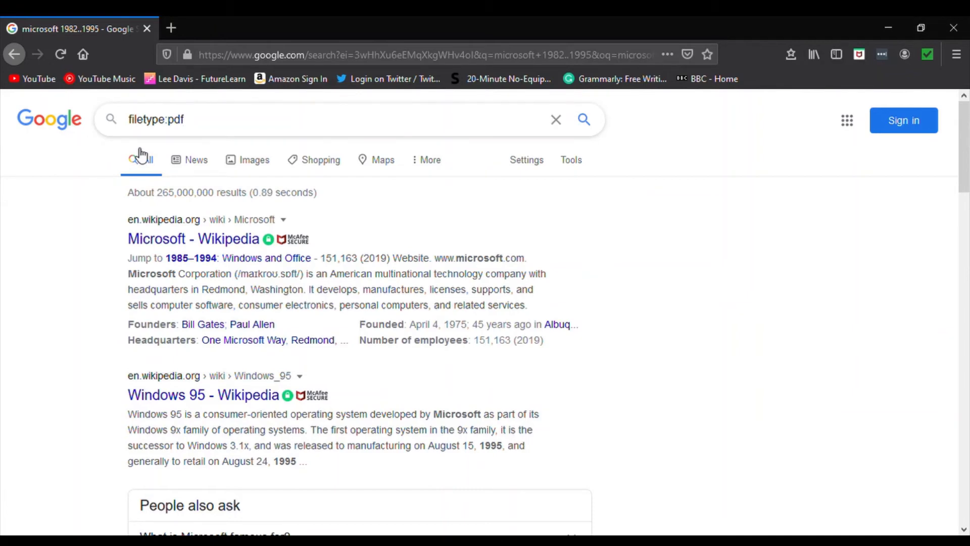
{"action": "type", "text": "microsoft.com"}
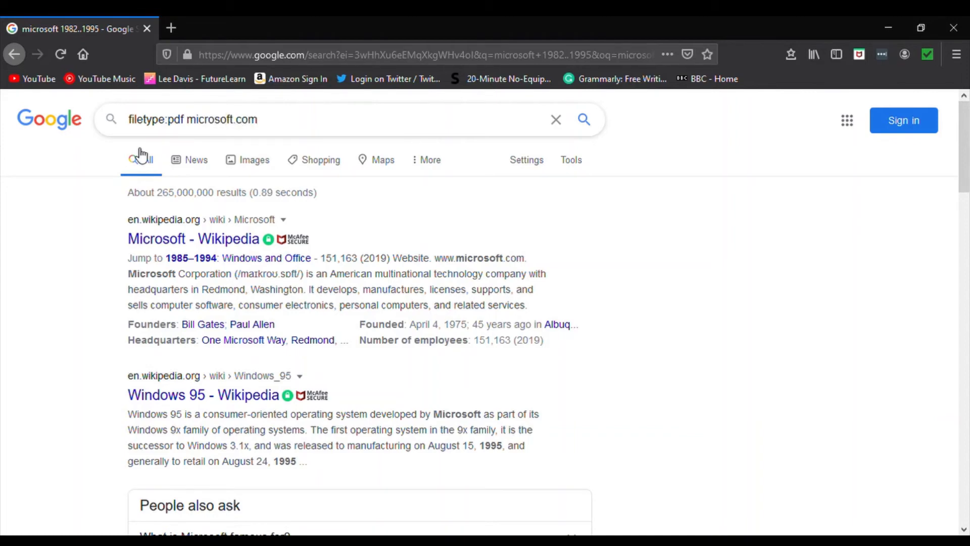
{"action": "type", "text": " 365"}
{"action": "key", "text": "Return"}
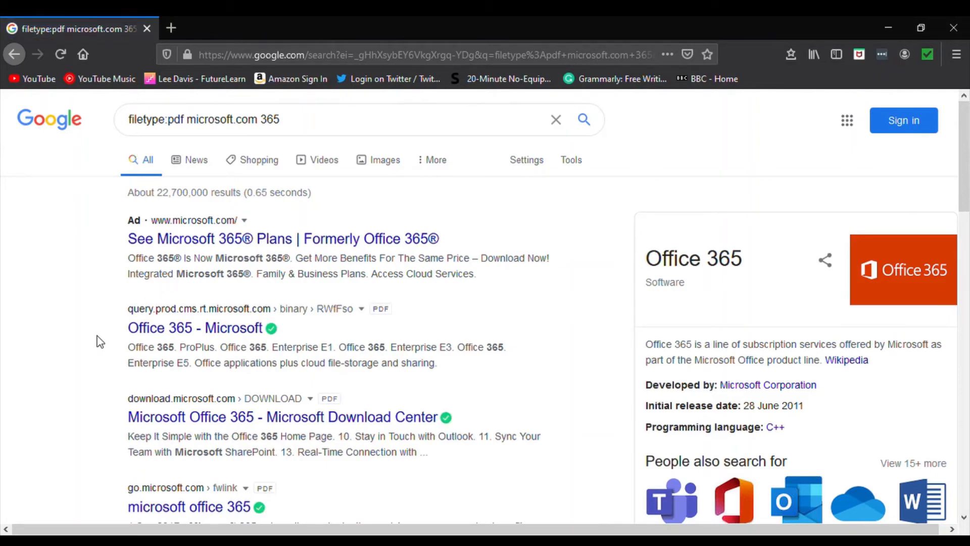
{"action": "scroll", "coordinate": [100, 341], "scroll_direction": "down", "scroll_amount": 3}
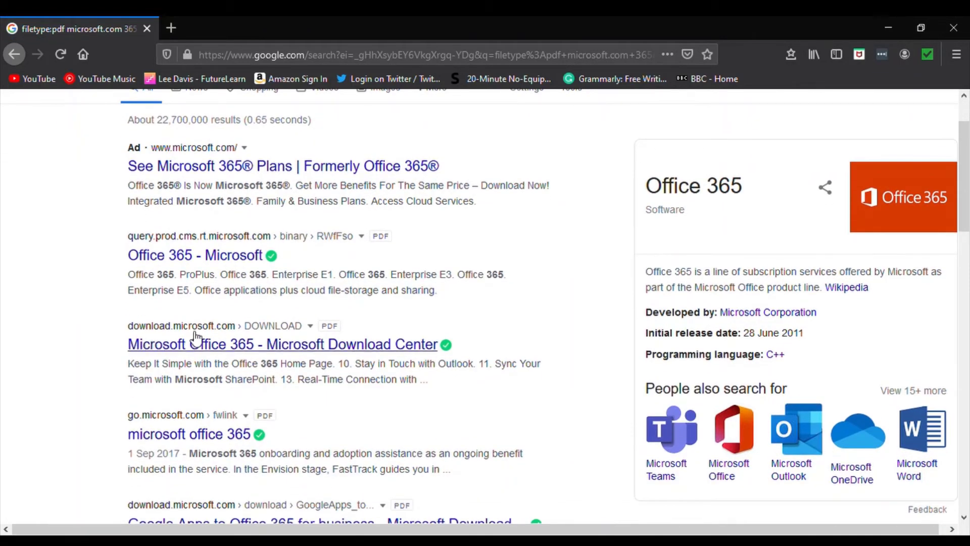
{"action": "scroll", "coordinate": [324, 343], "scroll_direction": "down", "scroll_amount": 7}
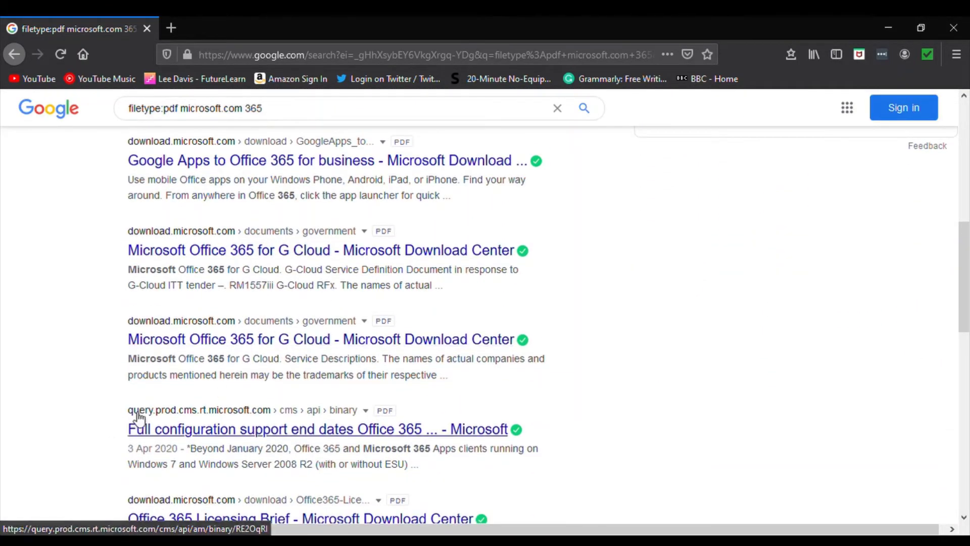
{"action": "scroll", "coordinate": [95, 348], "scroll_direction": "up", "scroll_amount": 7}
{"action": "scroll", "coordinate": [314, 97], "scroll_direction": "up", "scroll_amount": 2}
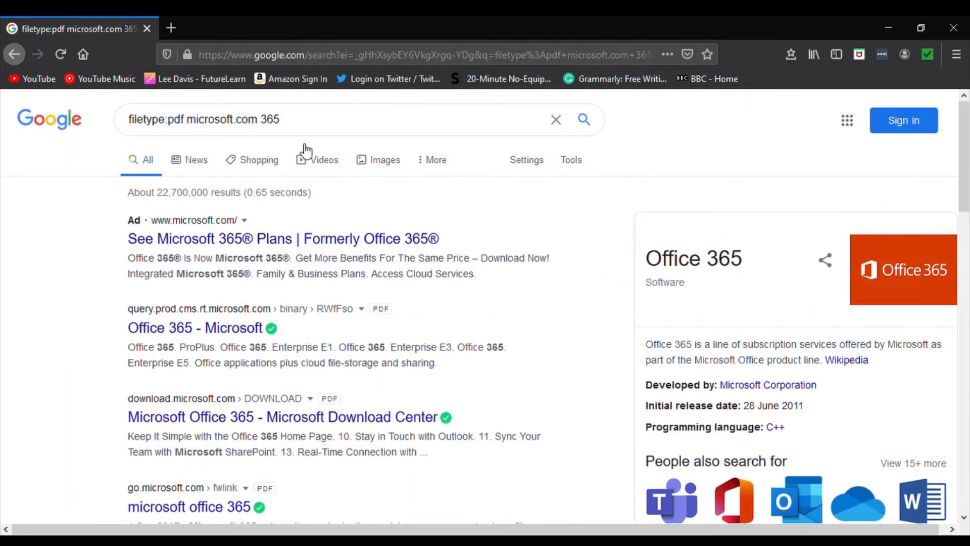
- Replace the query with 'define:microsoft' and run it, scrolling the definition results
{"action": "left_click_drag", "start_coordinate": [303, 119], "coordinate": [124, 121]}
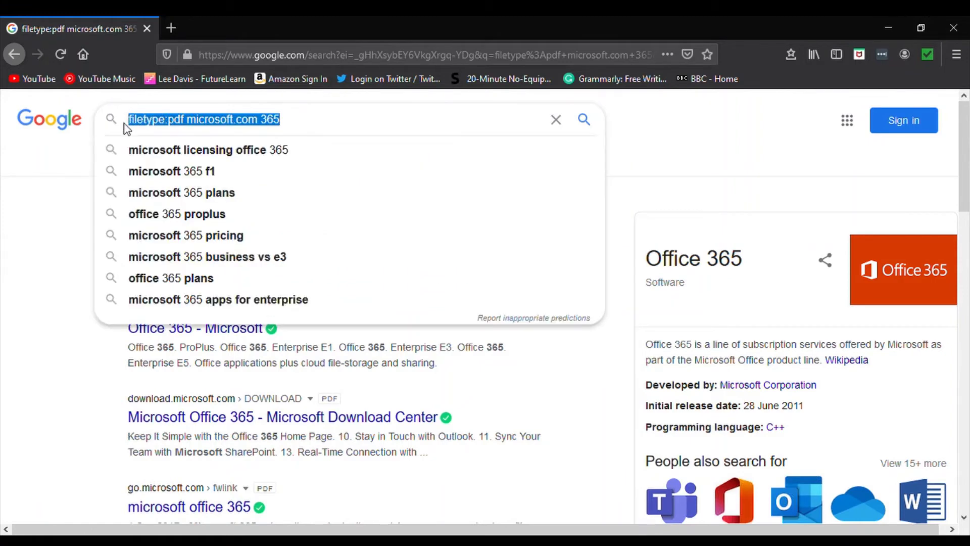
{"action": "type", "text": "define"}
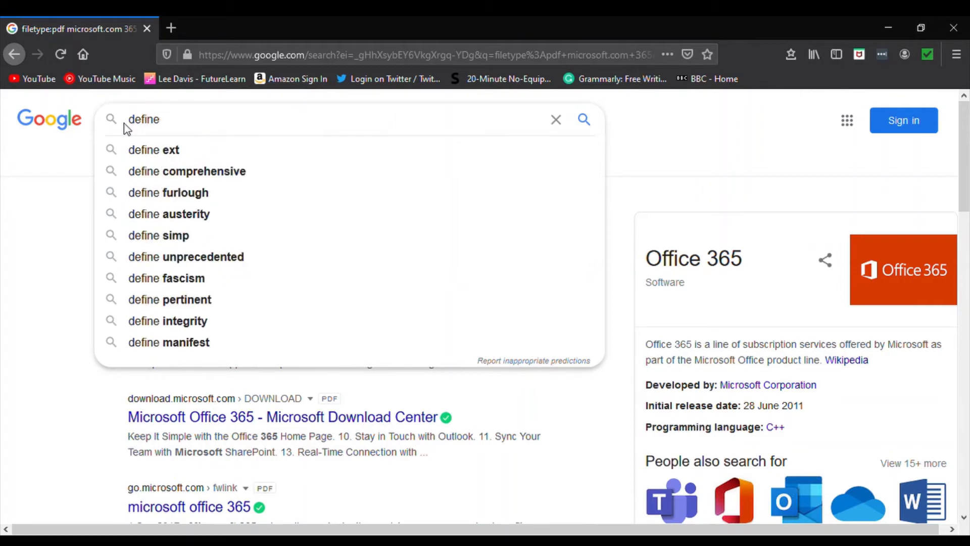
{"action": "key", "text": "BackSpace"}
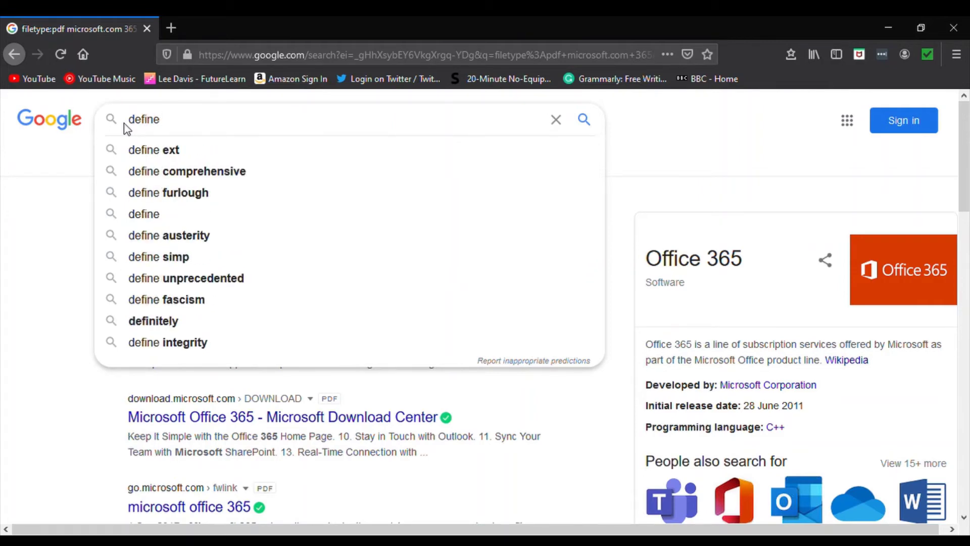
{"action": "type", "text": ":"}
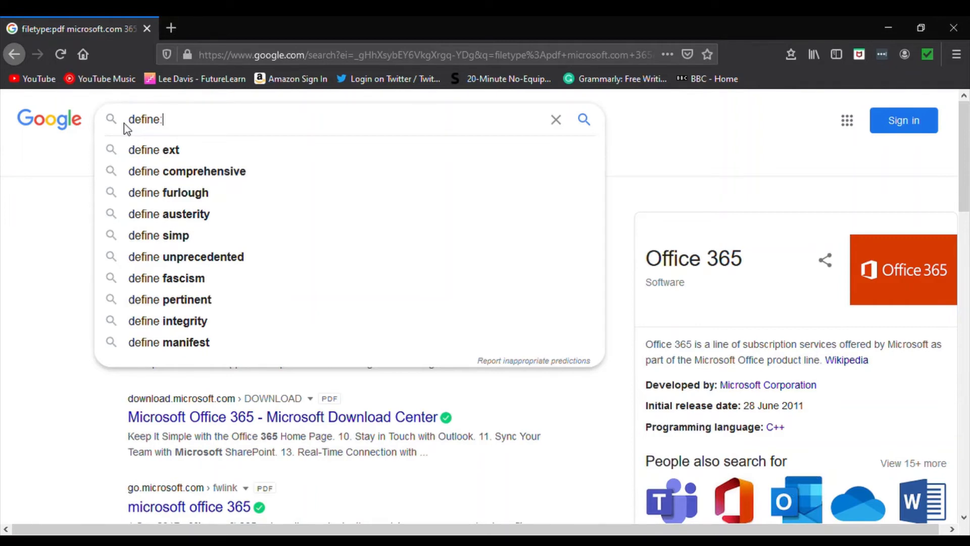
{"action": "type", "text": "micro"}
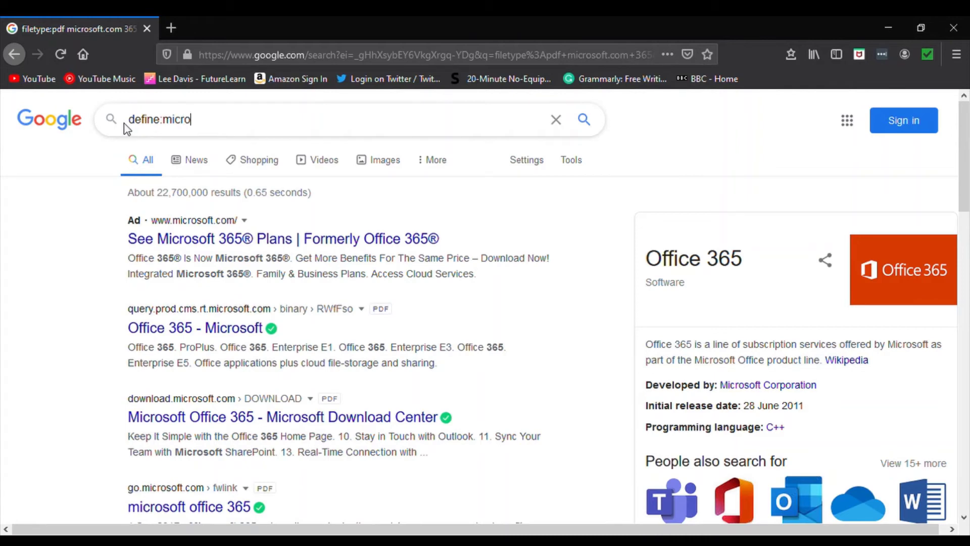
{"action": "type", "text": "soft.com"}
{"action": "key", "text": "BackSpace"}
{"action": "key", "text": "BackSpace"}
{"action": "key", "text": "BackSpace"}
{"action": "key", "text": "Return"}
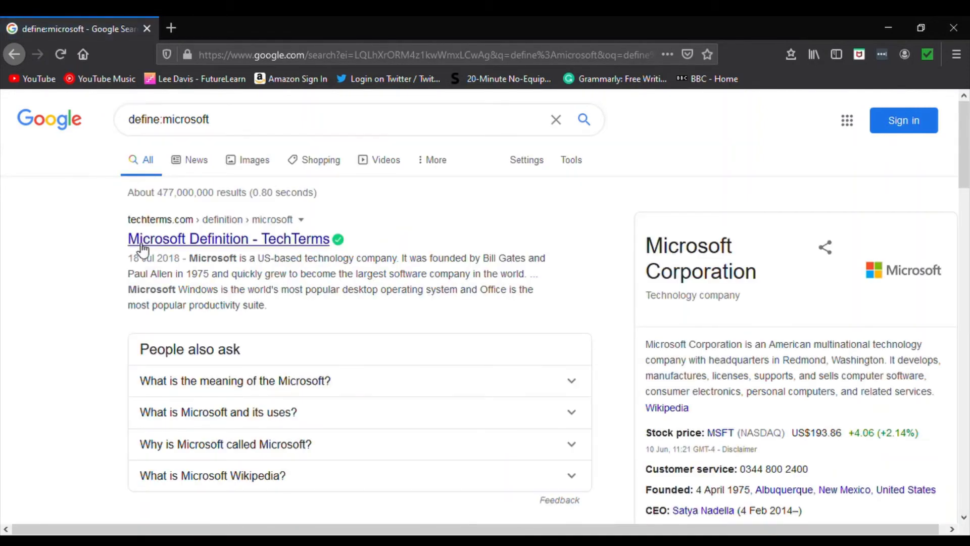
{"action": "scroll", "coordinate": [104, 290], "scroll_direction": "down", "scroll_amount": 7}
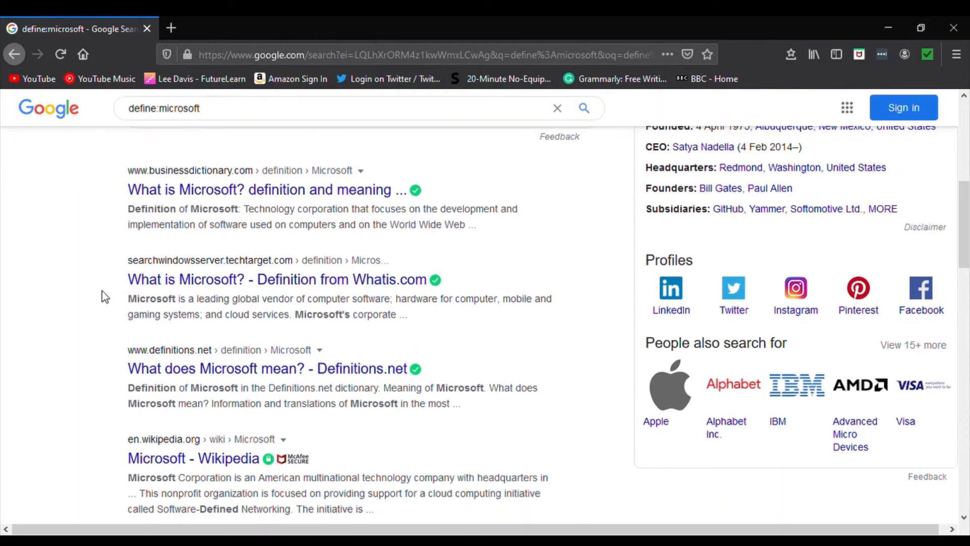
- Select the word 'microsoft' after the define: prefix in the search box
{"action": "left_click", "coordinate": [204, 105]}
{"action": "left_click_drag", "start_coordinate": [205, 112], "coordinate": [162, 114]}
{"action": "left_click", "coordinate": [156, 110]}
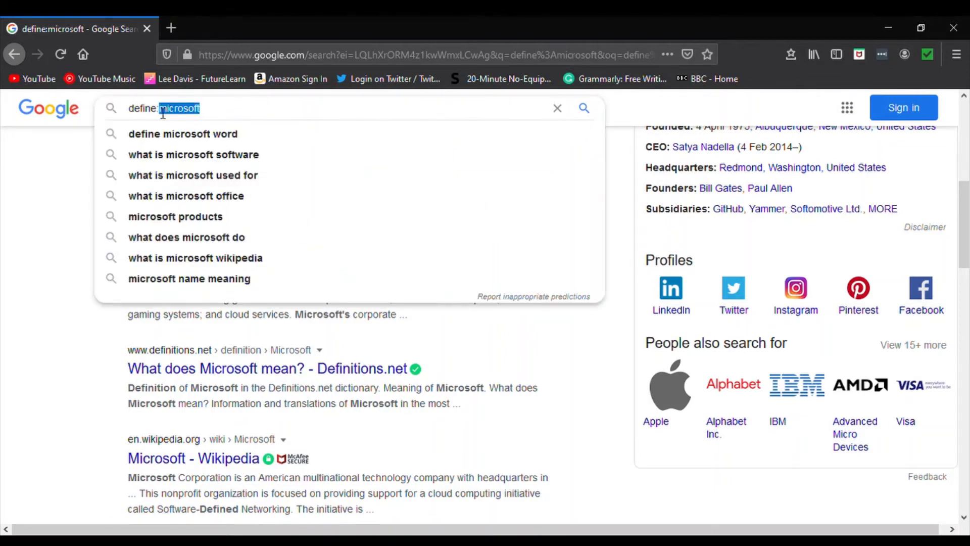
- Run the define:www search and scroll through the World Wide Web definition results
{"action": "type", "text": "www"}
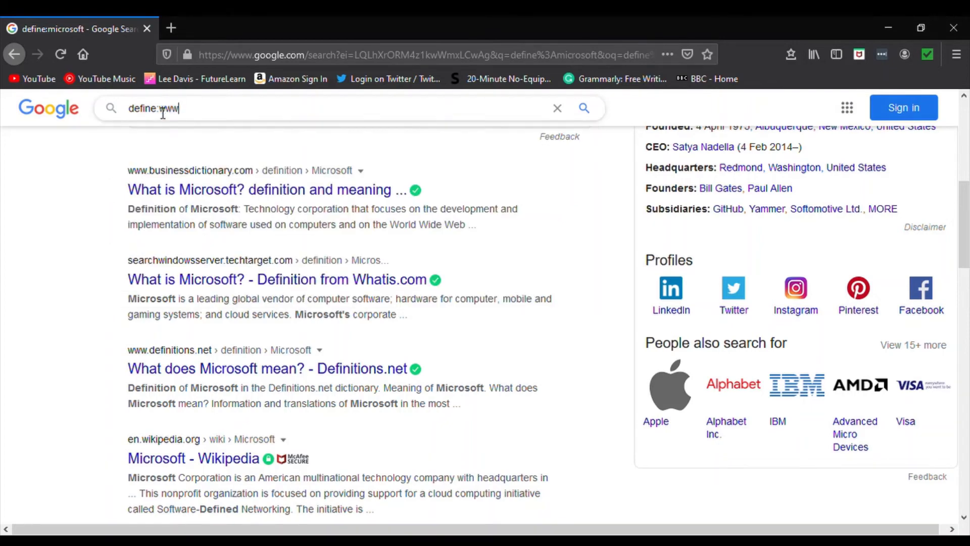
{"action": "key", "text": "Return"}
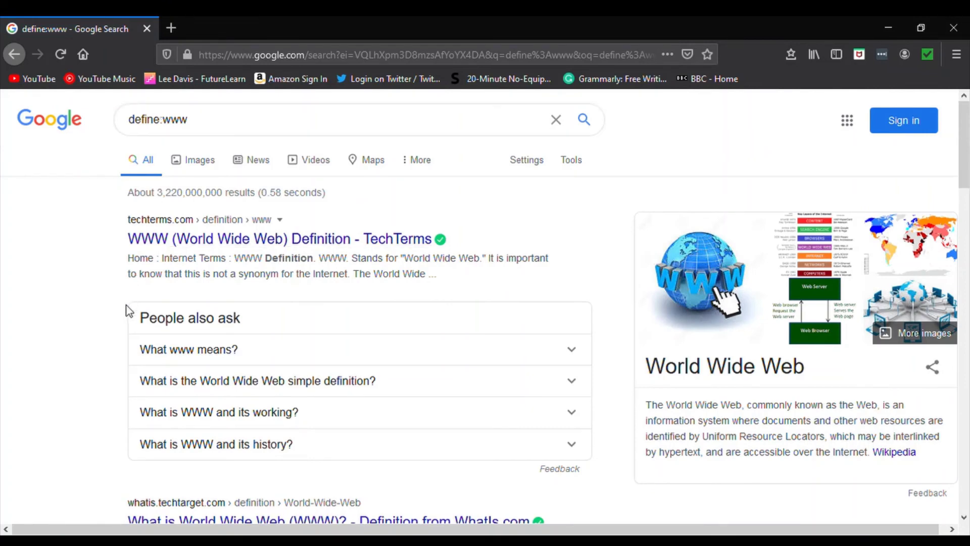
{"action": "scroll", "coordinate": [123, 316], "scroll_direction": "down", "scroll_amount": 2}
{"action": "scroll", "coordinate": [111, 346], "scroll_direction": "down", "scroll_amount": 3}
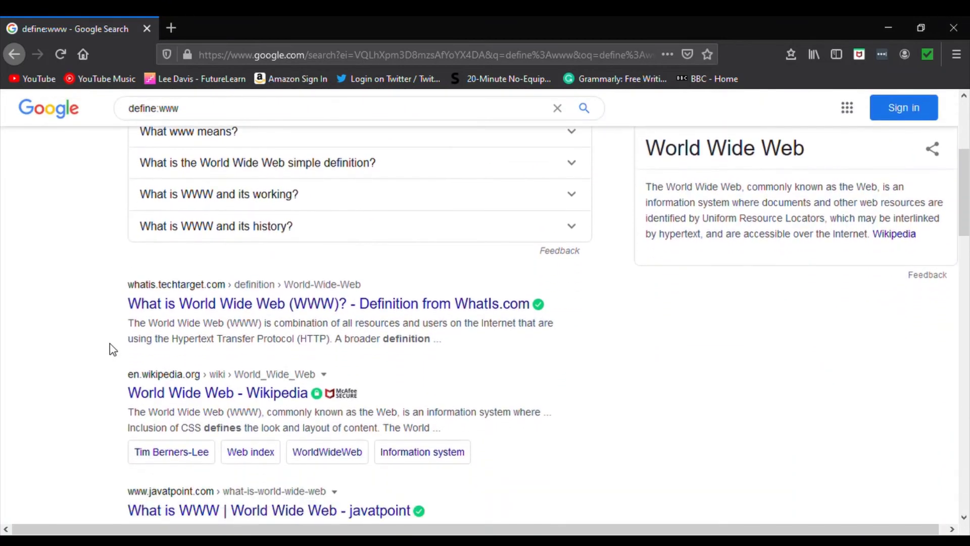
{"action": "scroll", "coordinate": [111, 346], "scroll_direction": "up", "scroll_amount": 5}
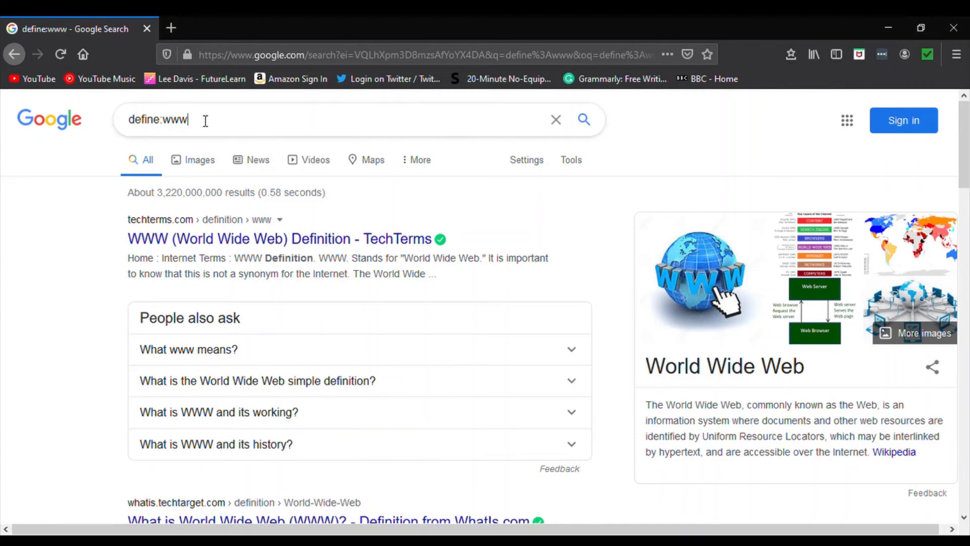
- Replace www with https to search define:https and scroll through the HTTPS results
{"action": "left_click_drag", "start_coordinate": [189, 121], "coordinate": [163, 121]}
{"action": "type", "text": "https"}
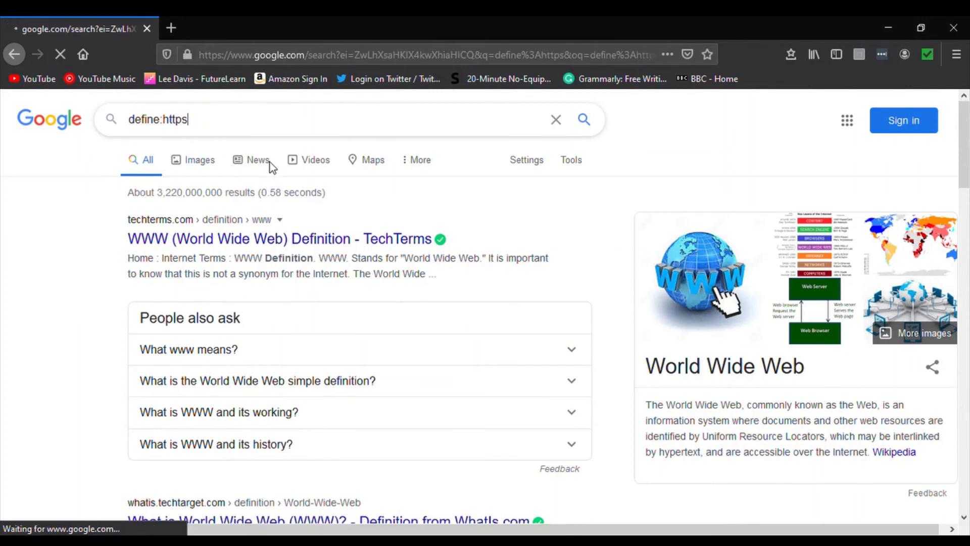
{"action": "key", "text": "Return"}
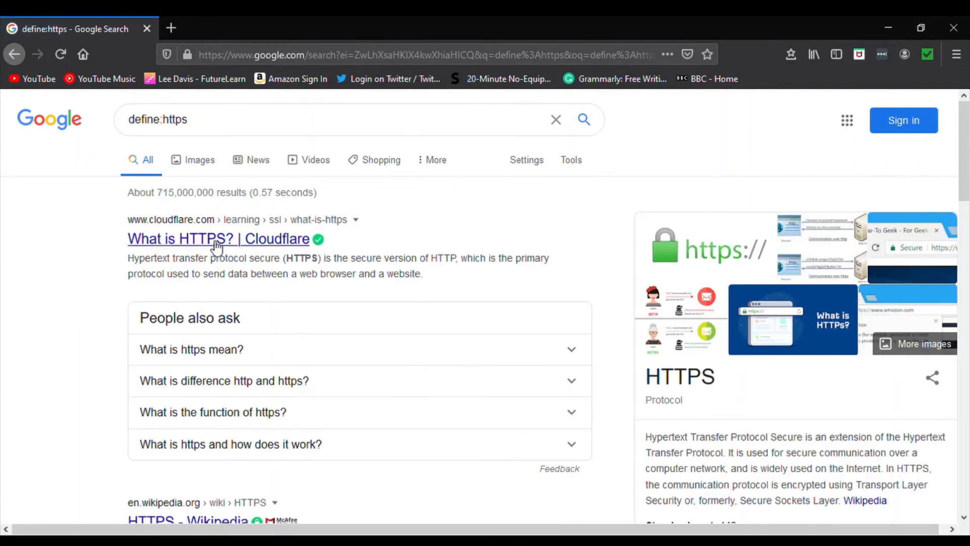
{"action": "scroll", "coordinate": [63, 319], "scroll_direction": "down", "scroll_amount": 4}
{"action": "scroll", "coordinate": [62, 320], "scroll_direction": "down", "scroll_amount": 5}
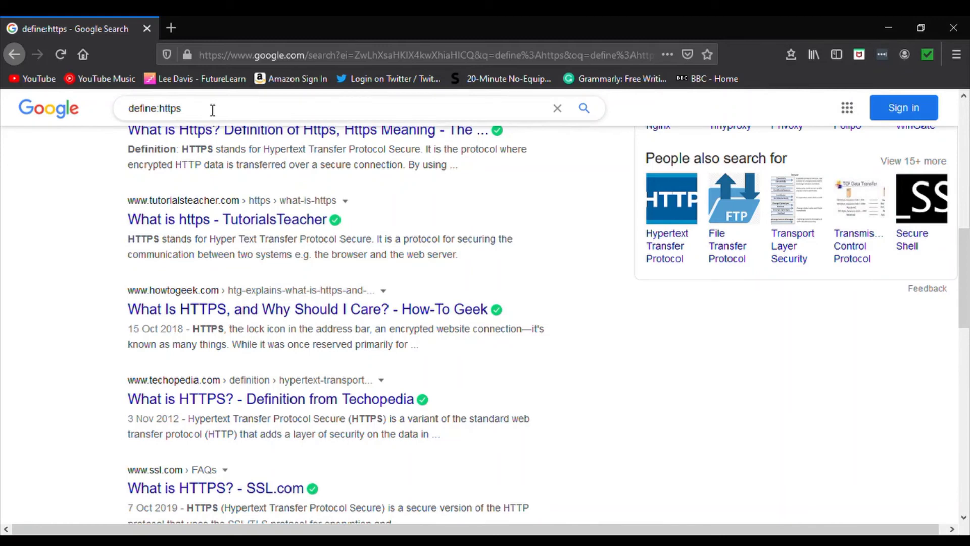
- Search 'http vs https' and scroll through the Cloudflare answer and comparison articles
{"action": "left_click_drag", "start_coordinate": [212, 111], "coordinate": [107, 120]}
{"action": "type", "text": "h"}
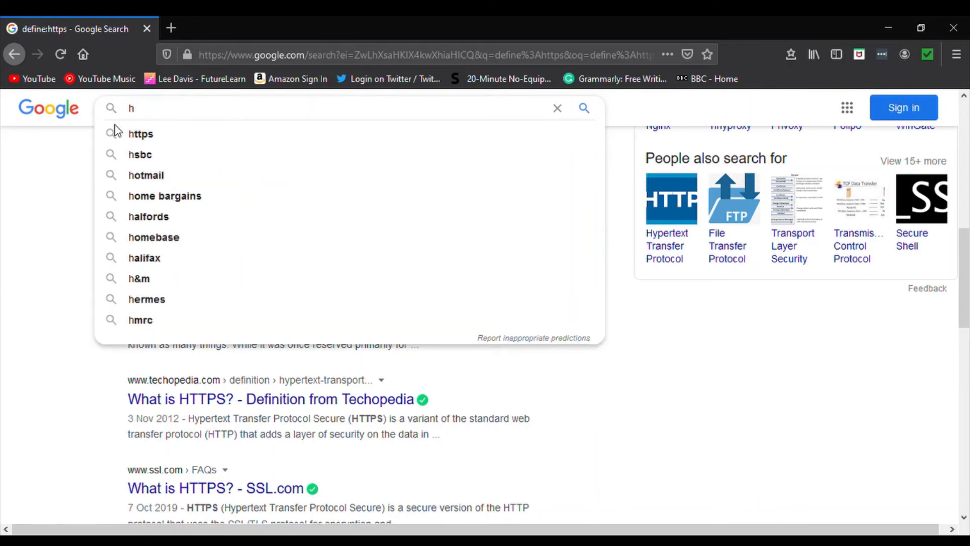
{"action": "type", "text": "ttp vs https"}
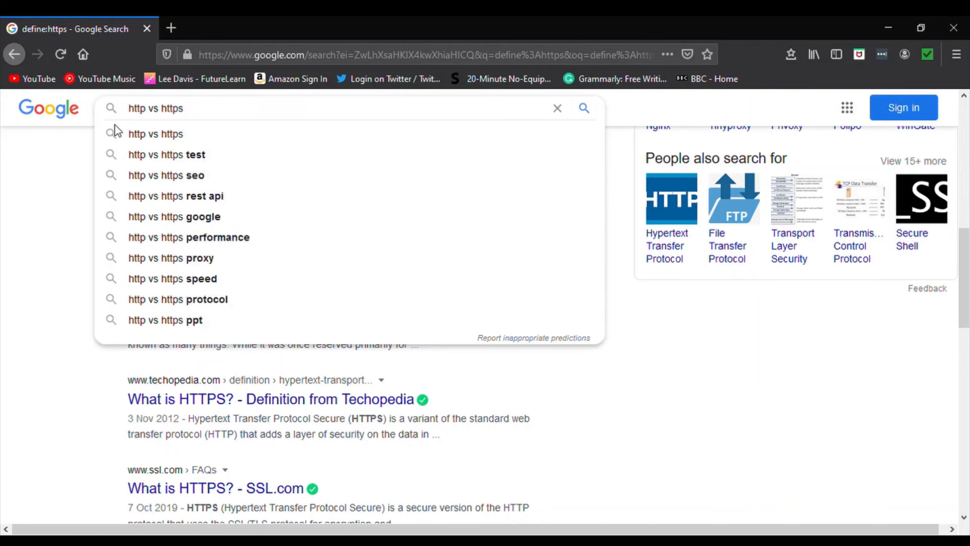
{"action": "key", "text": "Return"}
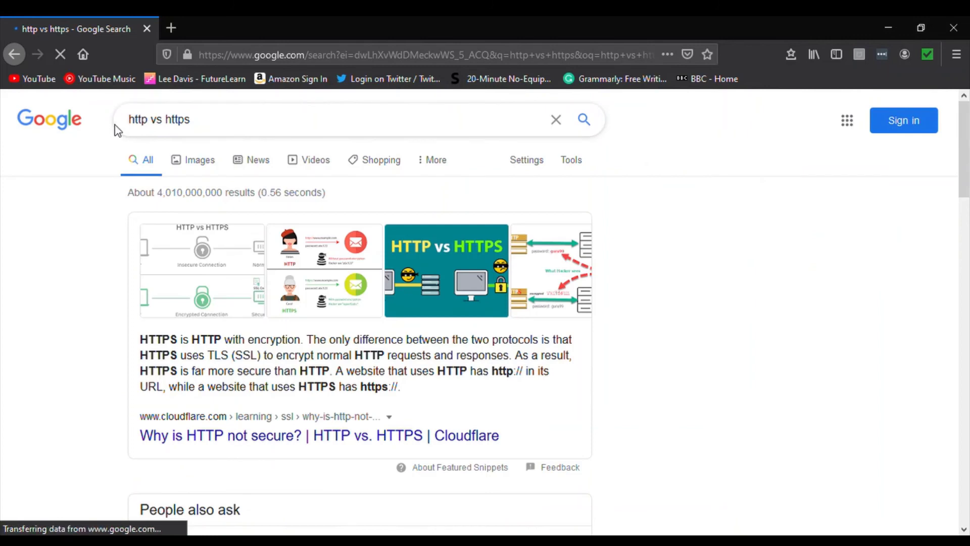
{"action": "scroll", "coordinate": [109, 406], "scroll_direction": "down", "scroll_amount": 3}
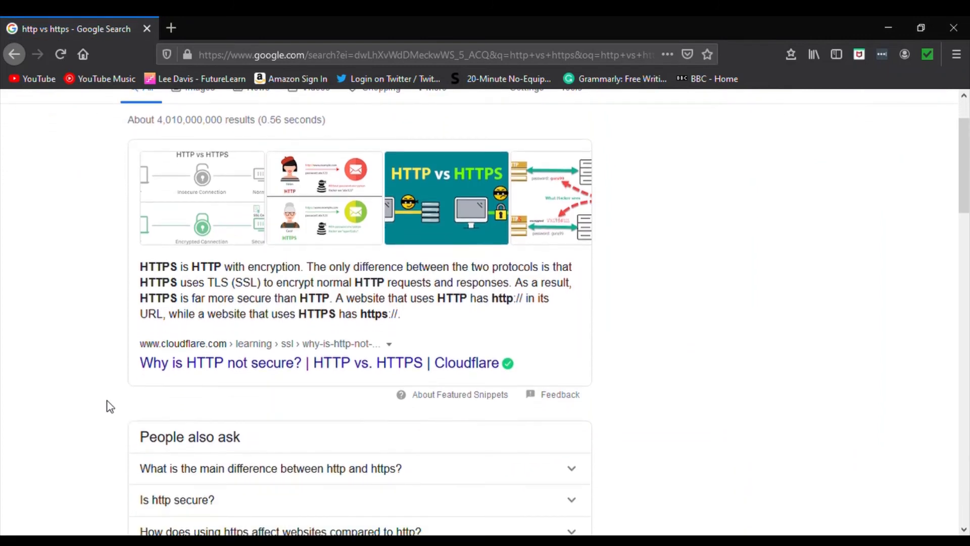
{"action": "scroll", "coordinate": [107, 405], "scroll_direction": "down", "scroll_amount": 5}
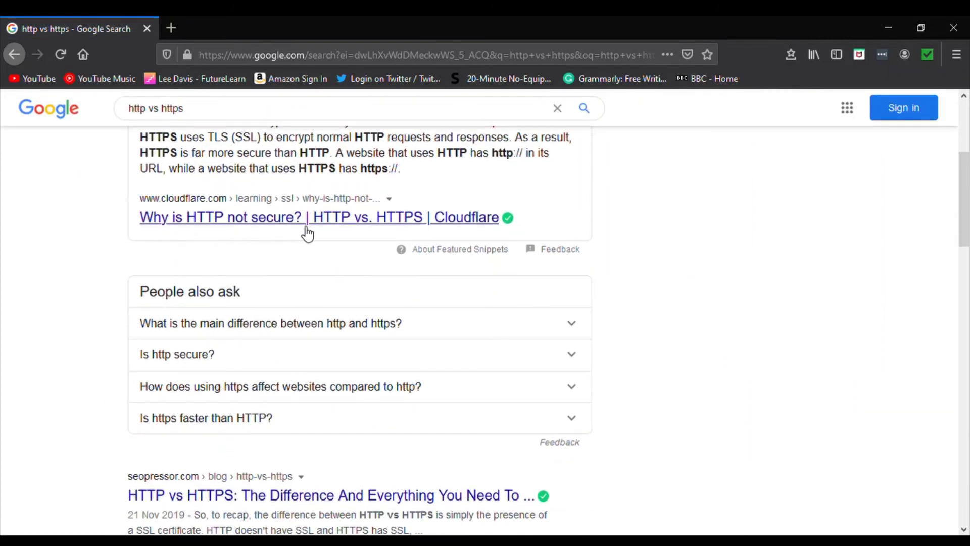
{"action": "scroll", "coordinate": [46, 334], "scroll_direction": "down", "scroll_amount": 10}
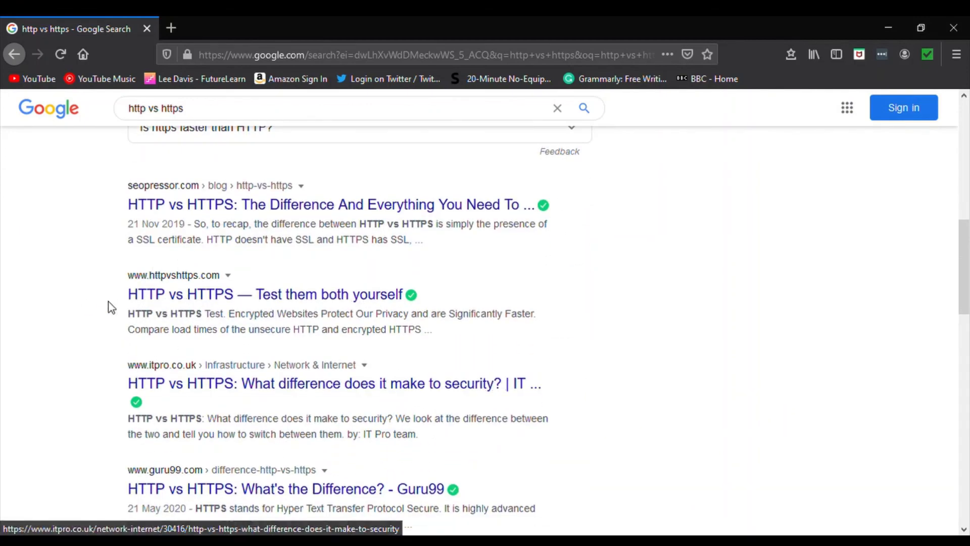
{"action": "scroll", "coordinate": [62, 339], "scroll_direction": "down", "scroll_amount": 12}
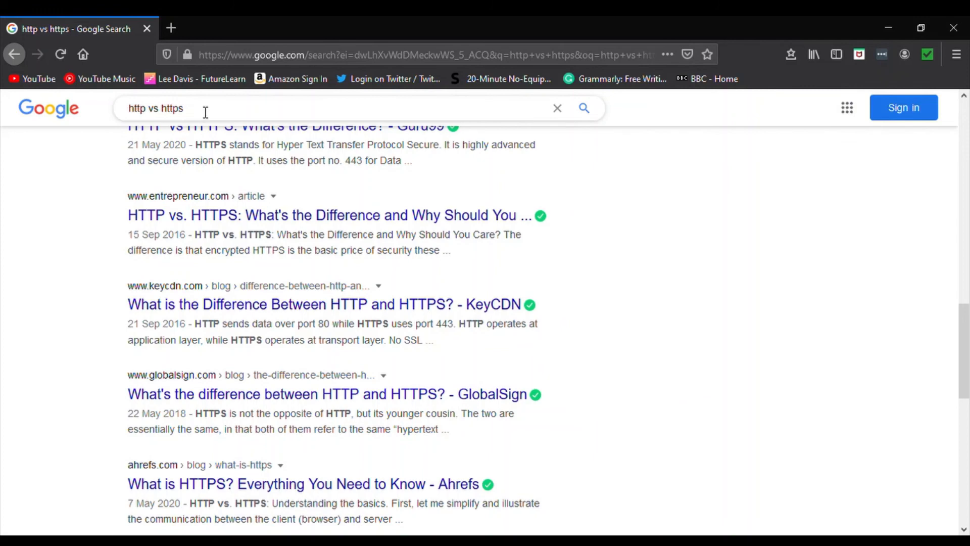
{"action": "left_click_drag", "start_coordinate": [205, 112], "coordinate": [123, 99]}
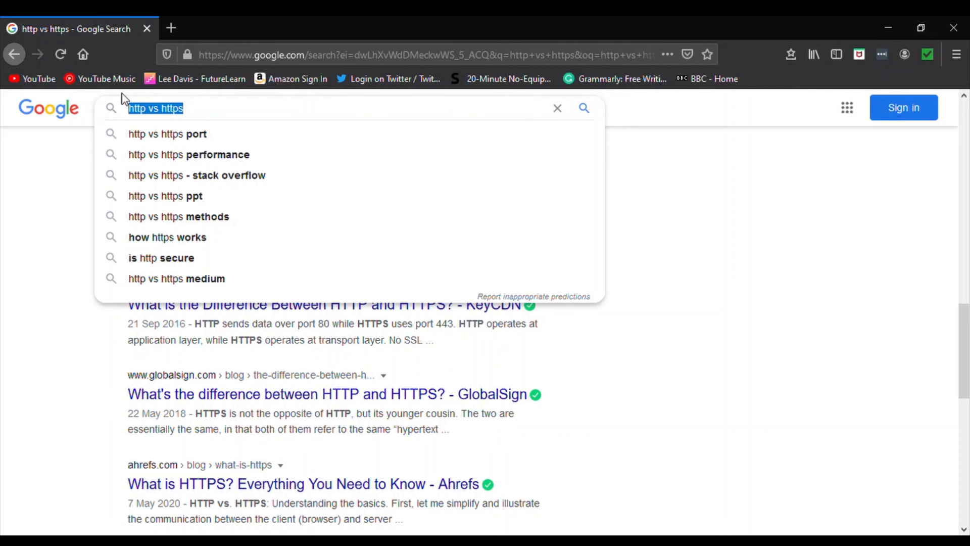
- Search 'foot in cm' and convert 3, then 4, then 6 feet, giving 182.88 centimetres
{"action": "type", "text": "foot"}
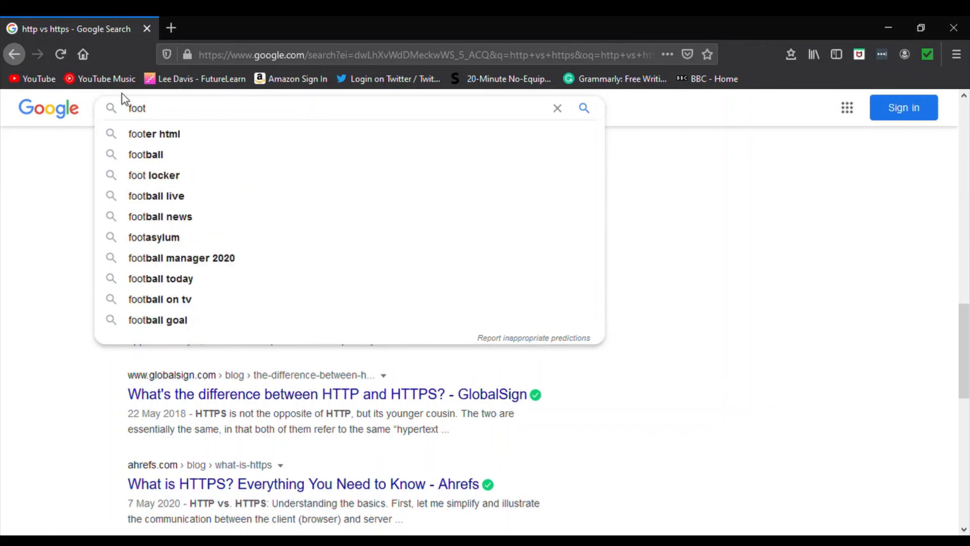
{"action": "type", "text": " in c"}
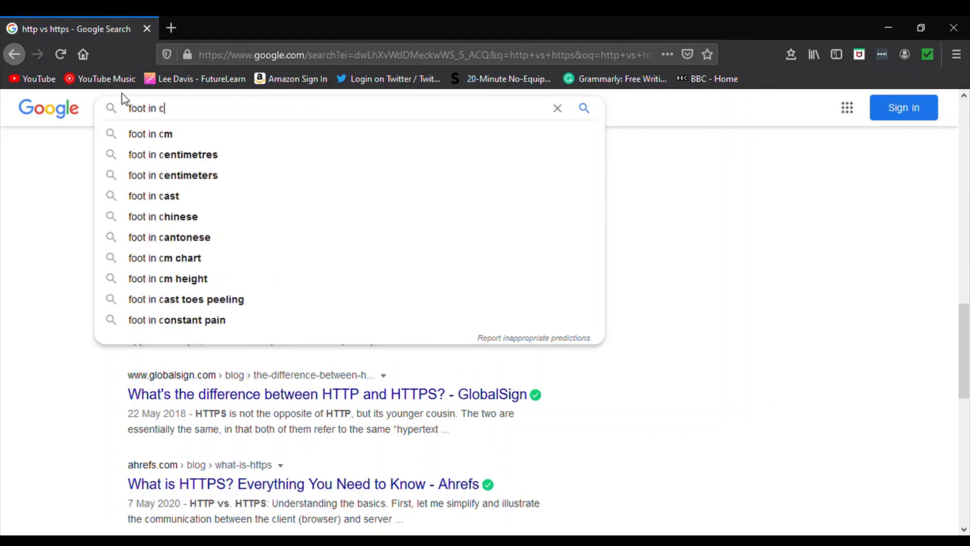
{"action": "type", "text": "m"}
{"action": "key", "text": "Return"}
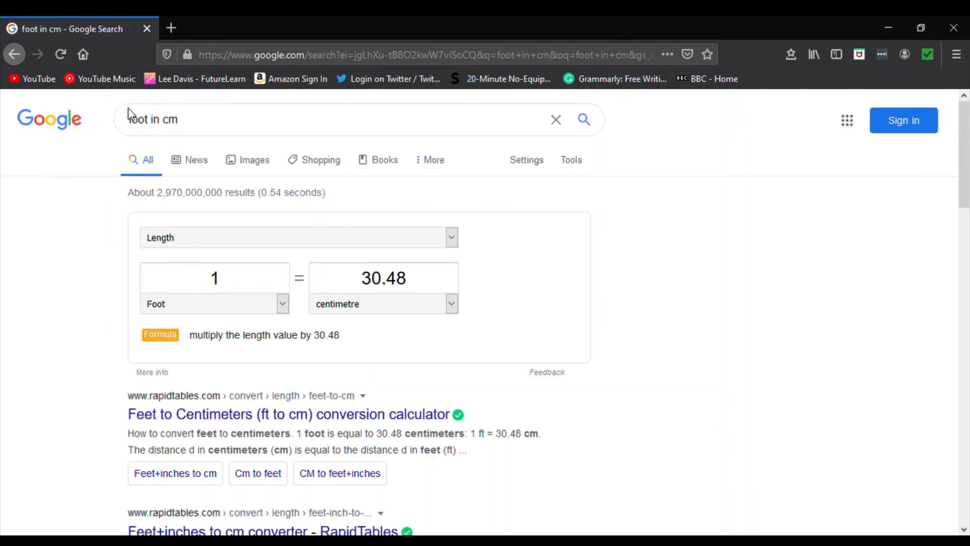
{"action": "double_click", "coordinate": [240, 282]}
{"action": "type", "text": "3"}
{"action": "double_click", "coordinate": [218, 281]}
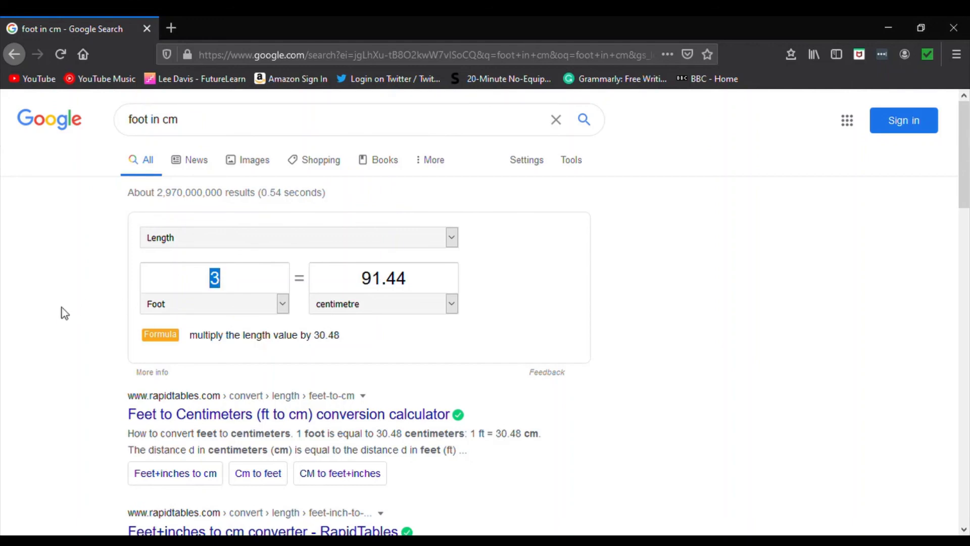
{"action": "type", "text": "4"}
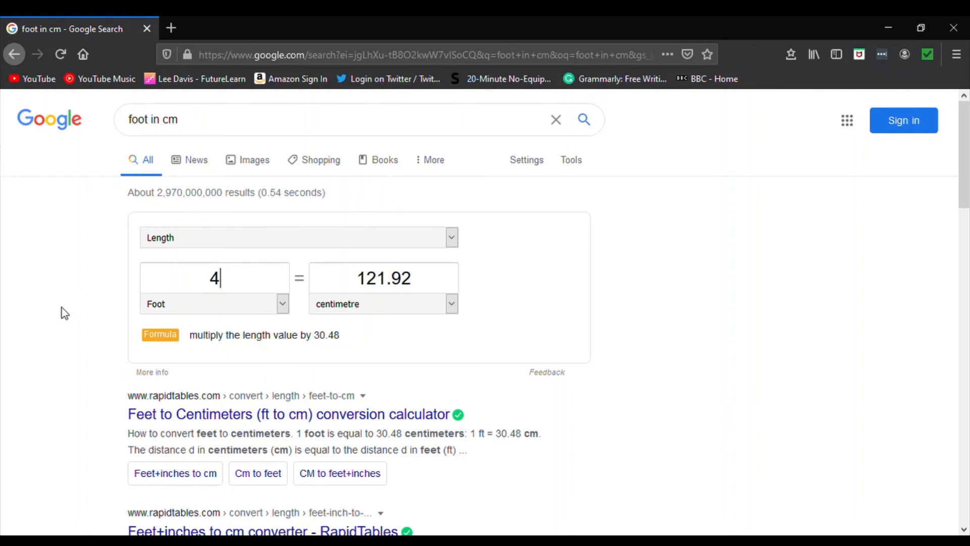
{"action": "key", "text": "ctrl+a"}
{"action": "type", "text": "6"}
{"action": "key", "text": "ctrl+a"}
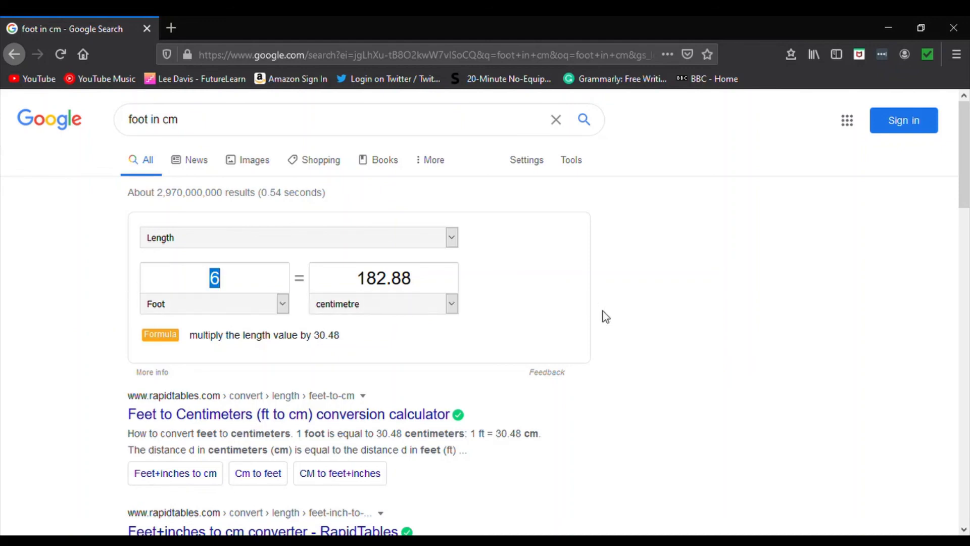